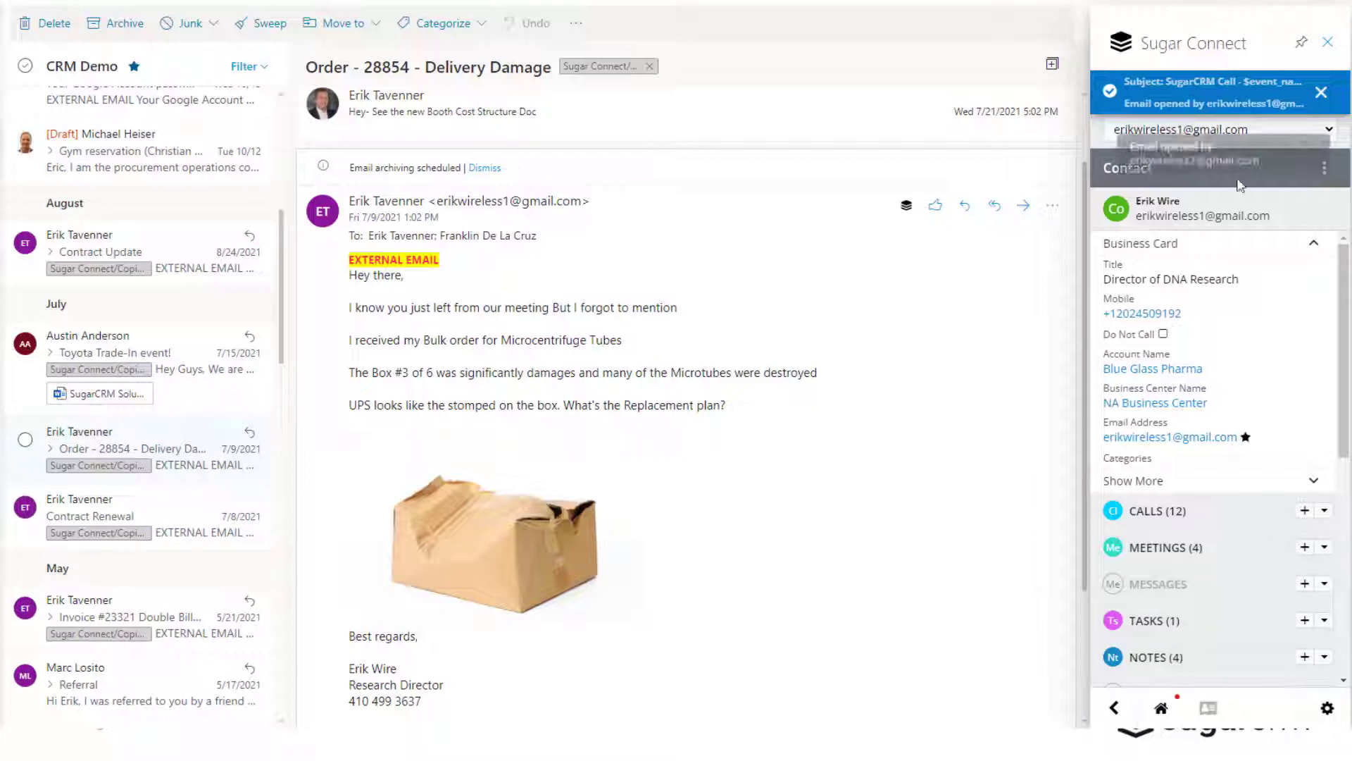
- In Sugar Connect, expand the sender's six cases and open 'Broken & Damaged Box on Shipmenty'
{"action": "scroll", "coordinate": [1247, 343], "scroll_direction": "down", "scroll_amount": 3}
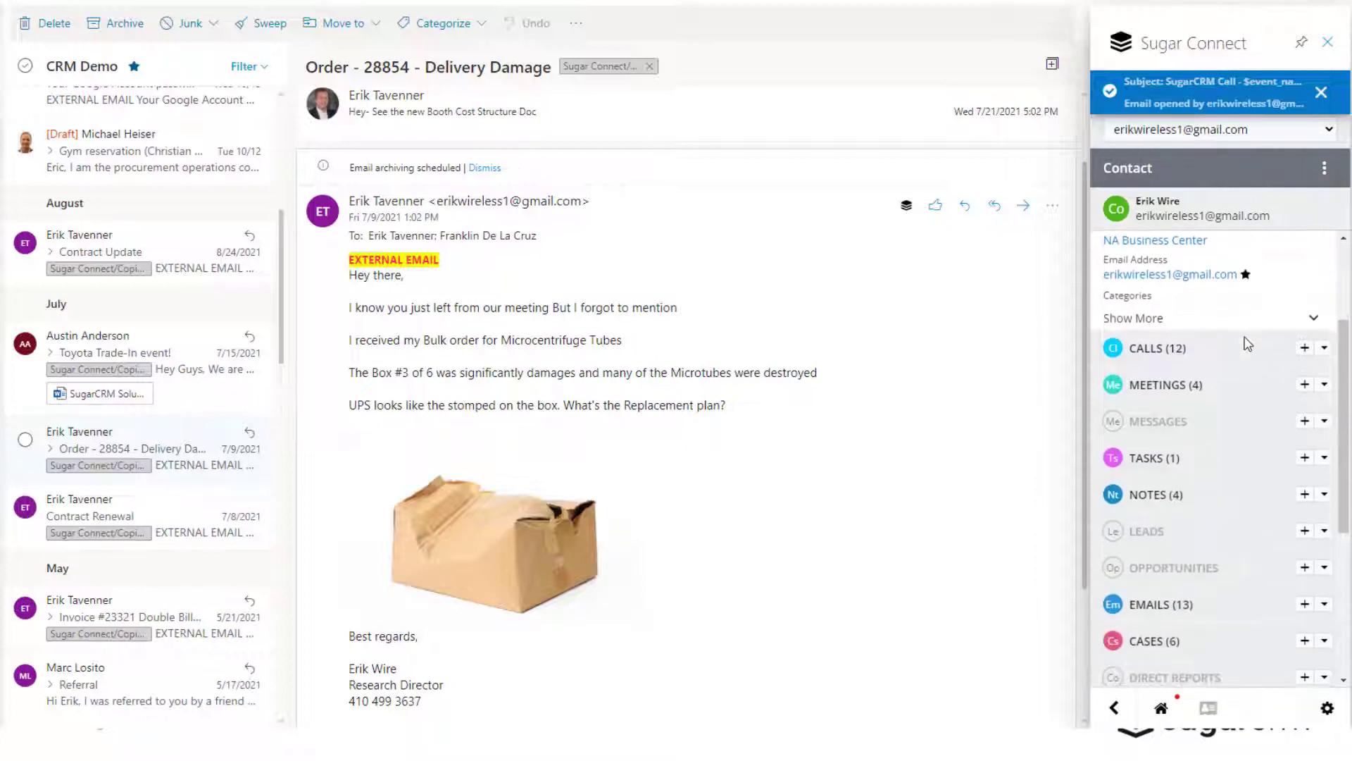
{"action": "scroll", "coordinate": [1261, 422], "scroll_direction": "down", "scroll_amount": 2}
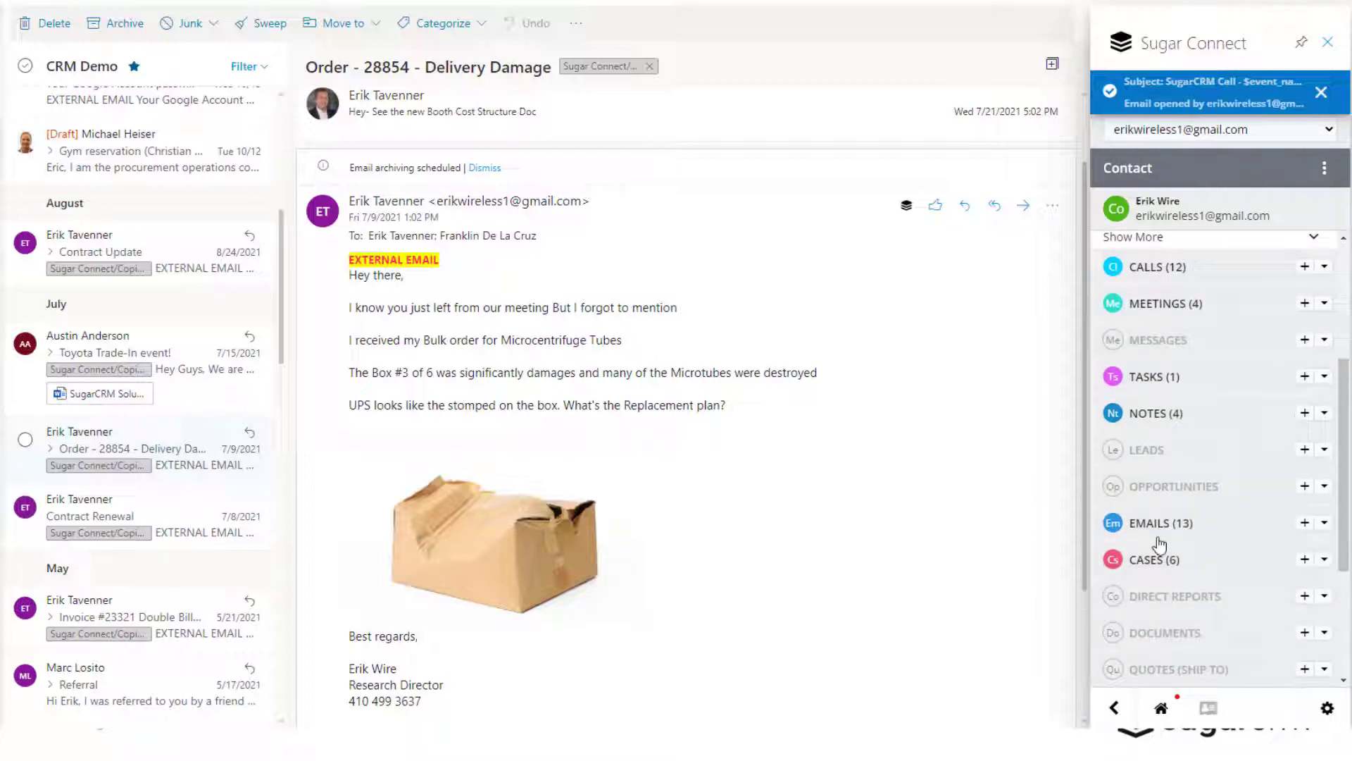
{"action": "left_click", "coordinate": [1202, 566]}
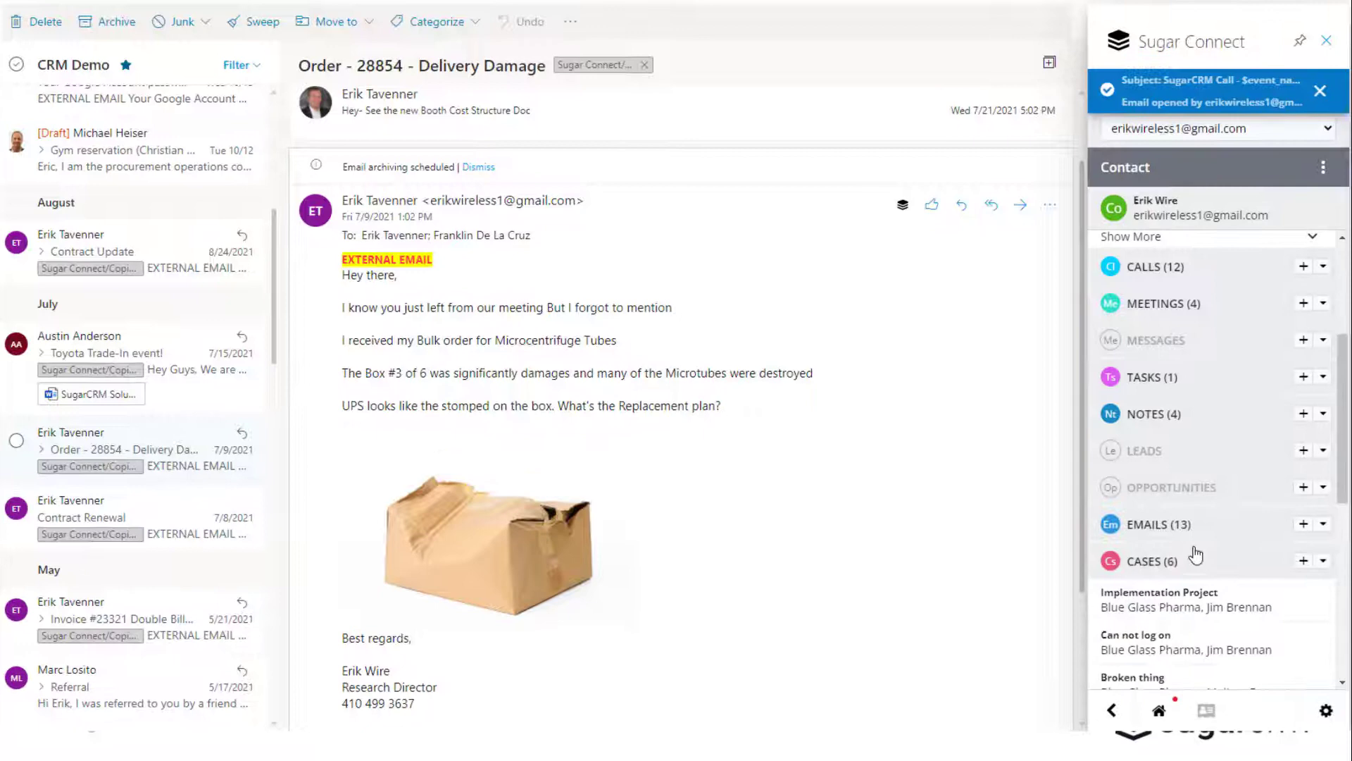
{"action": "scroll", "coordinate": [1192, 549], "scroll_direction": "down", "scroll_amount": 3}
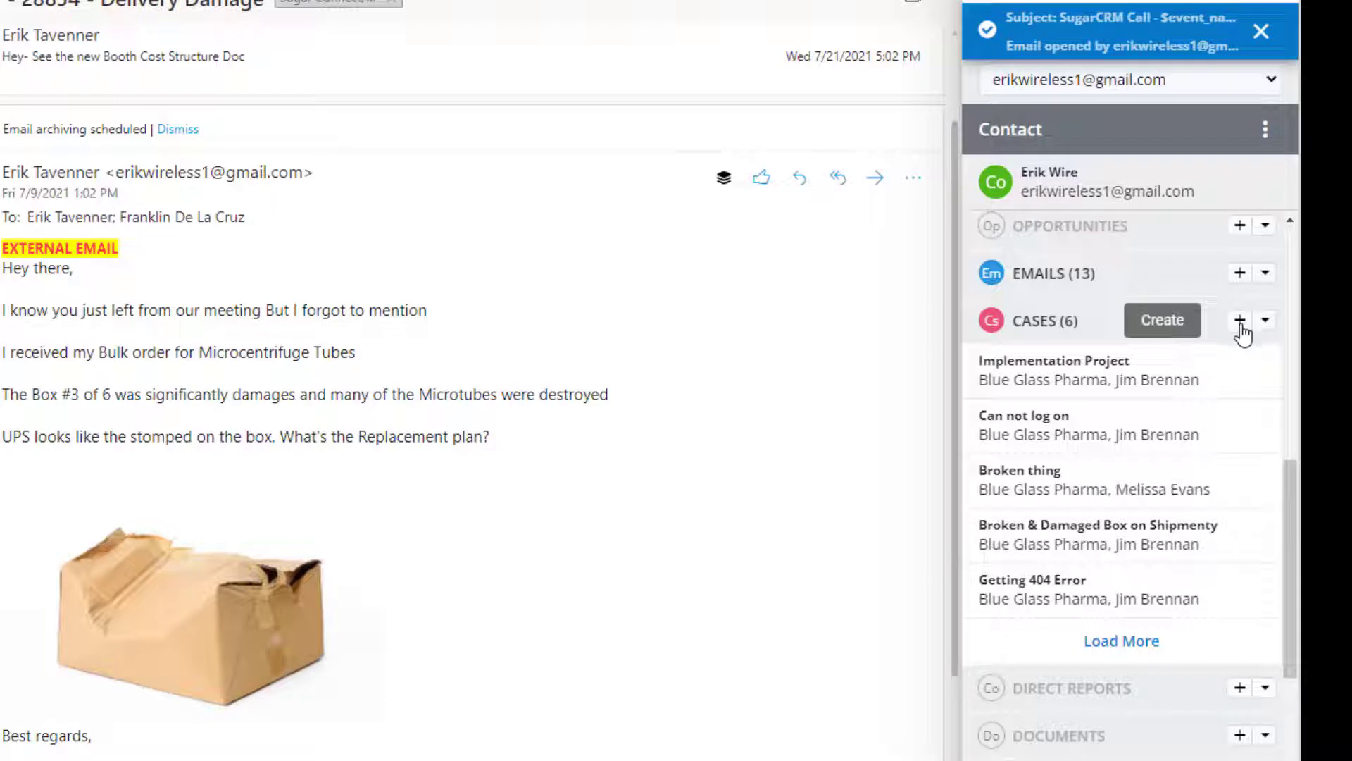
{"action": "left_click", "coordinate": [1105, 549]}
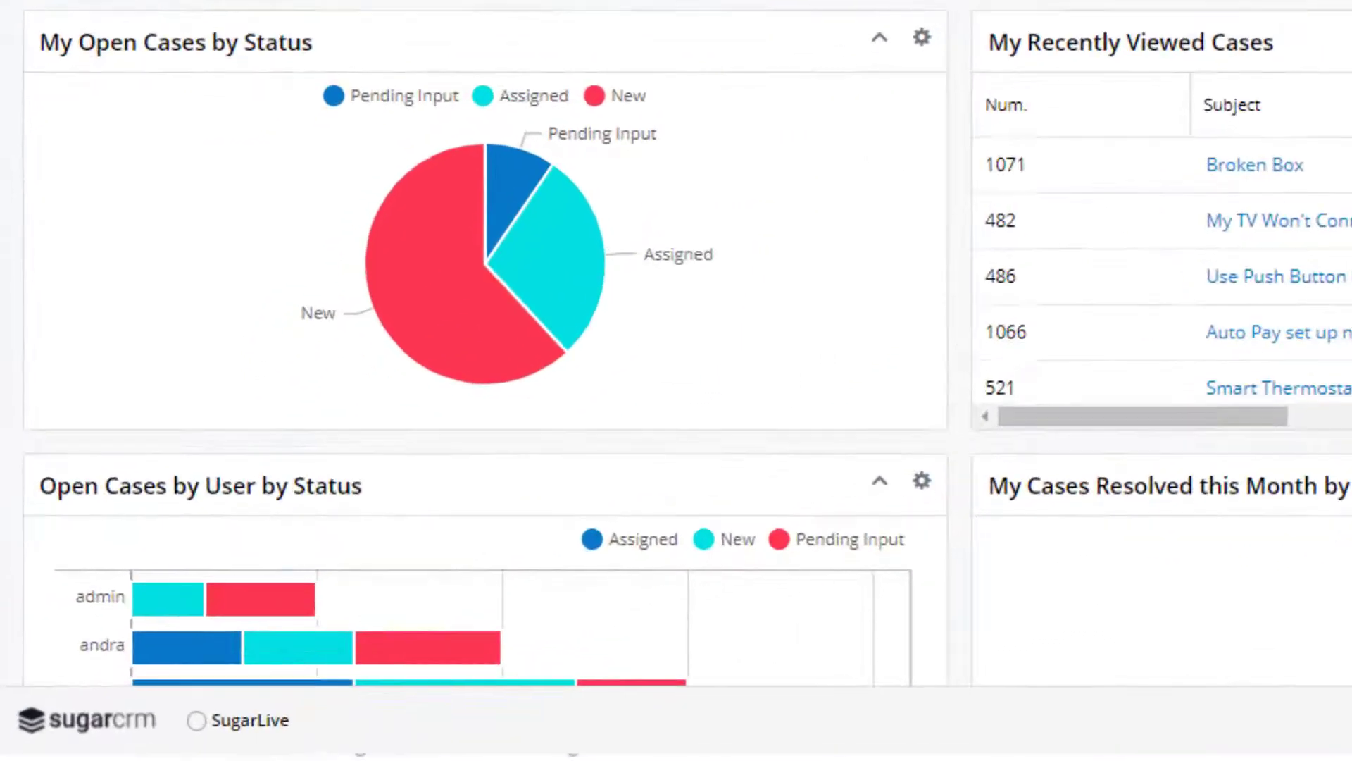
- Open recently viewed case Broken Box, discarding unsaved changes, and preview its held call
{"action": "scroll", "coordinate": [197, 407], "scroll_direction": "down", "scroll_amount": 1}
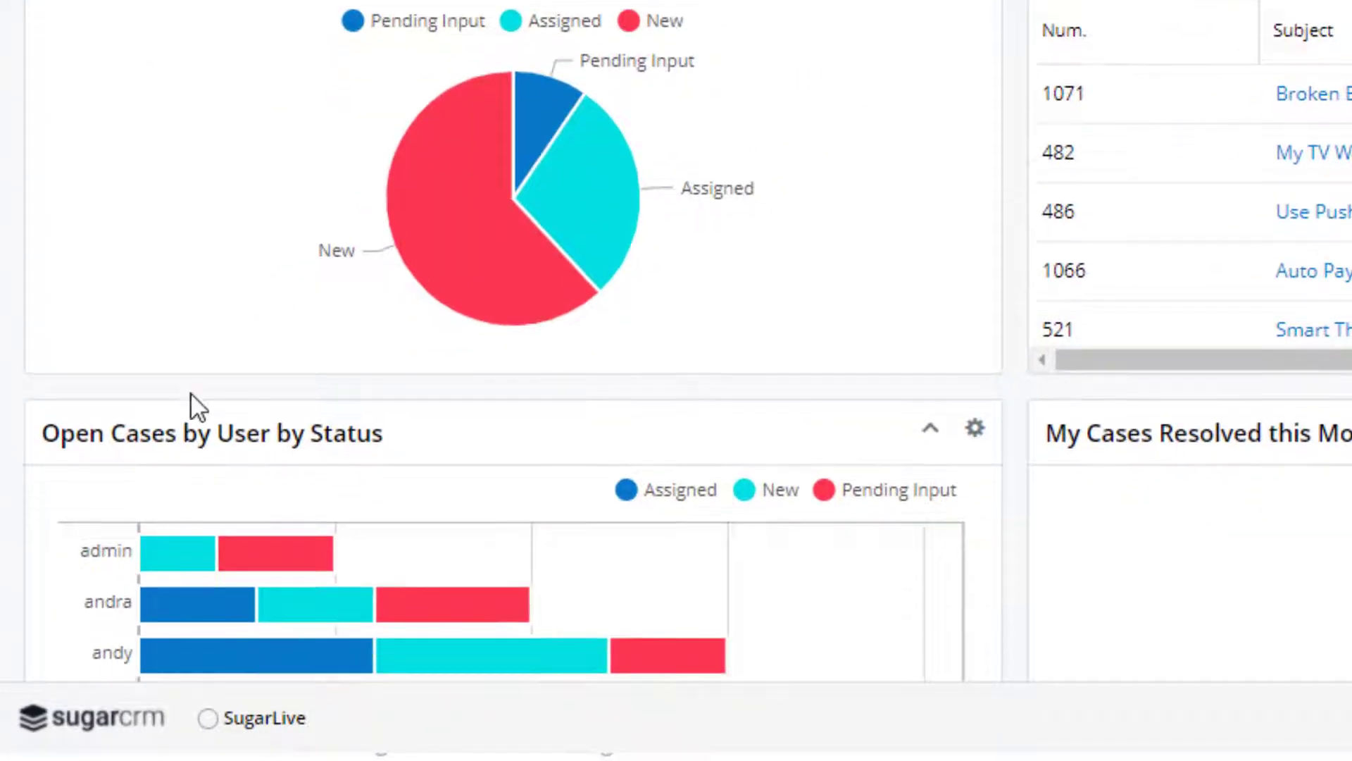
{"action": "scroll", "coordinate": [162, 374], "scroll_direction": "down", "scroll_amount": 3}
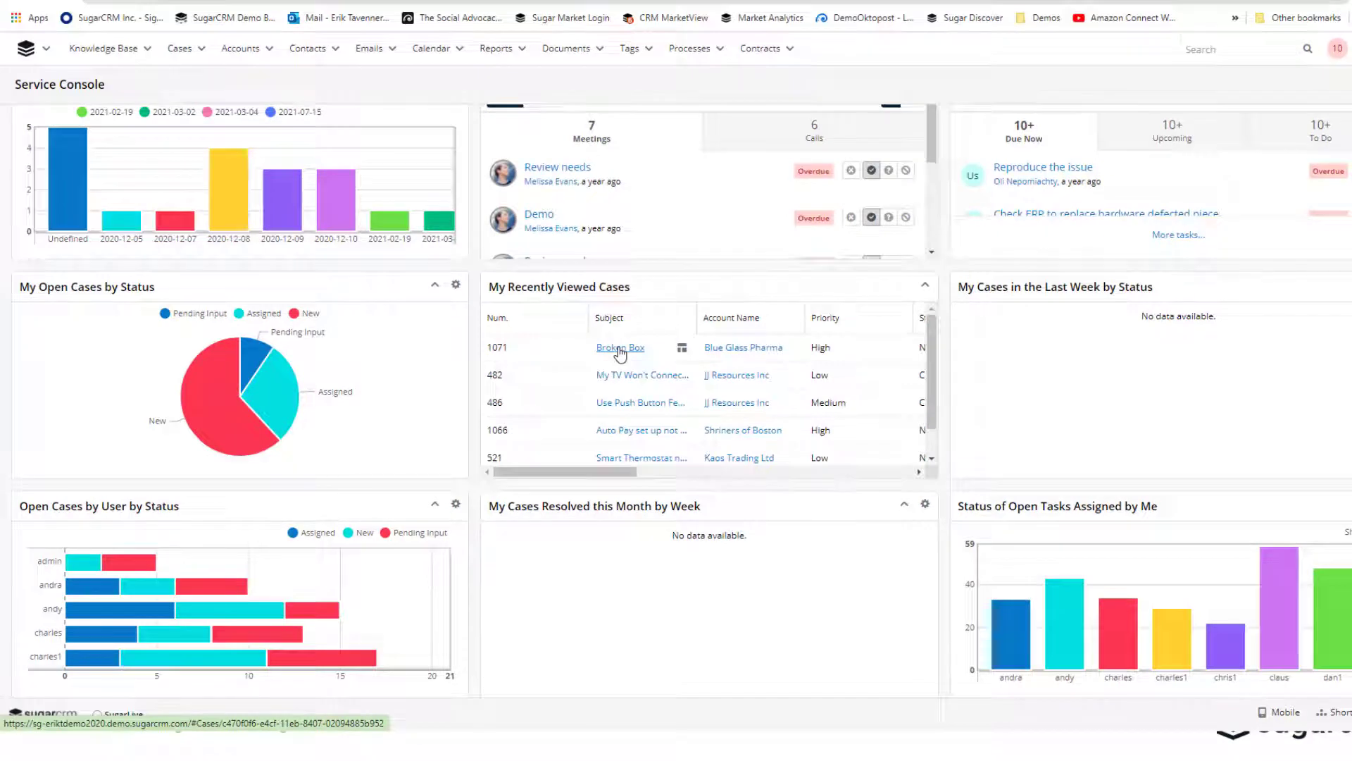
{"action": "left_click", "coordinate": [620, 348]}
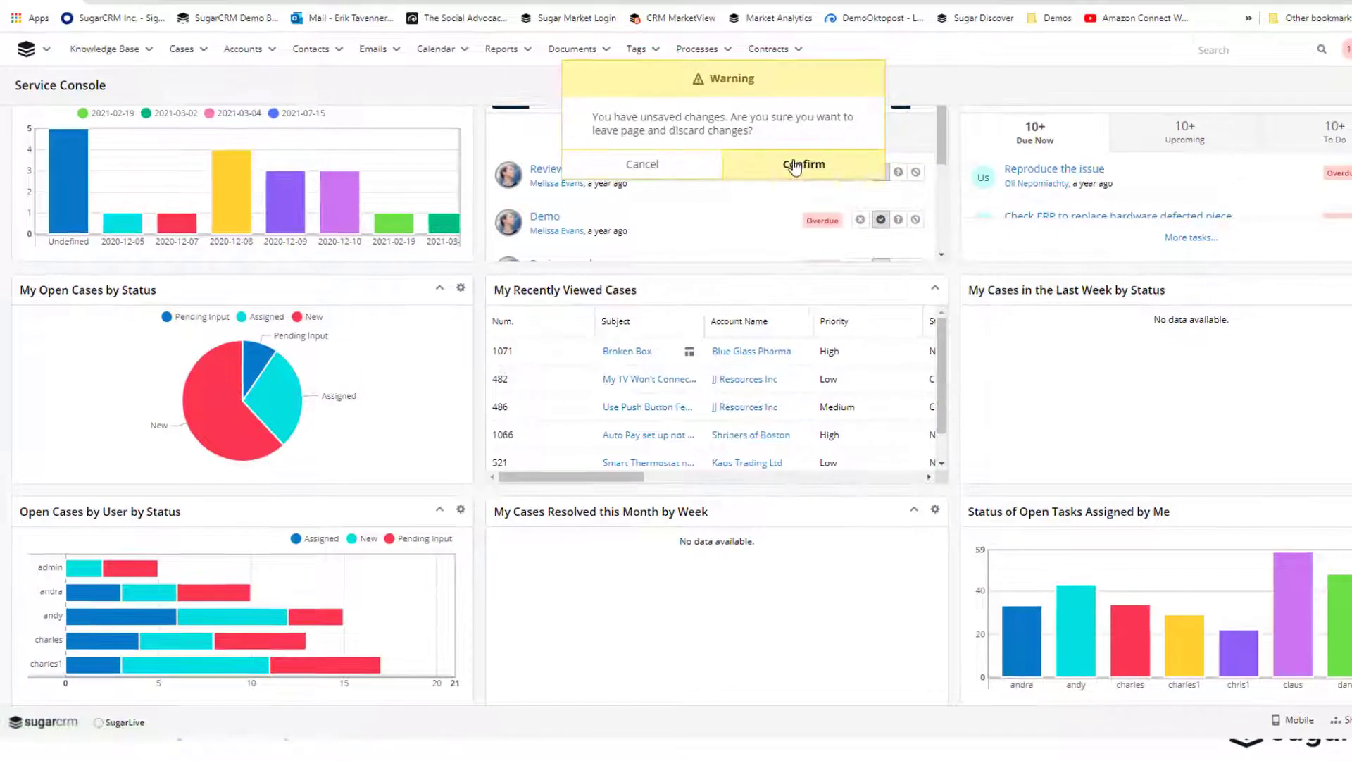
{"action": "left_click", "coordinate": [795, 166]}
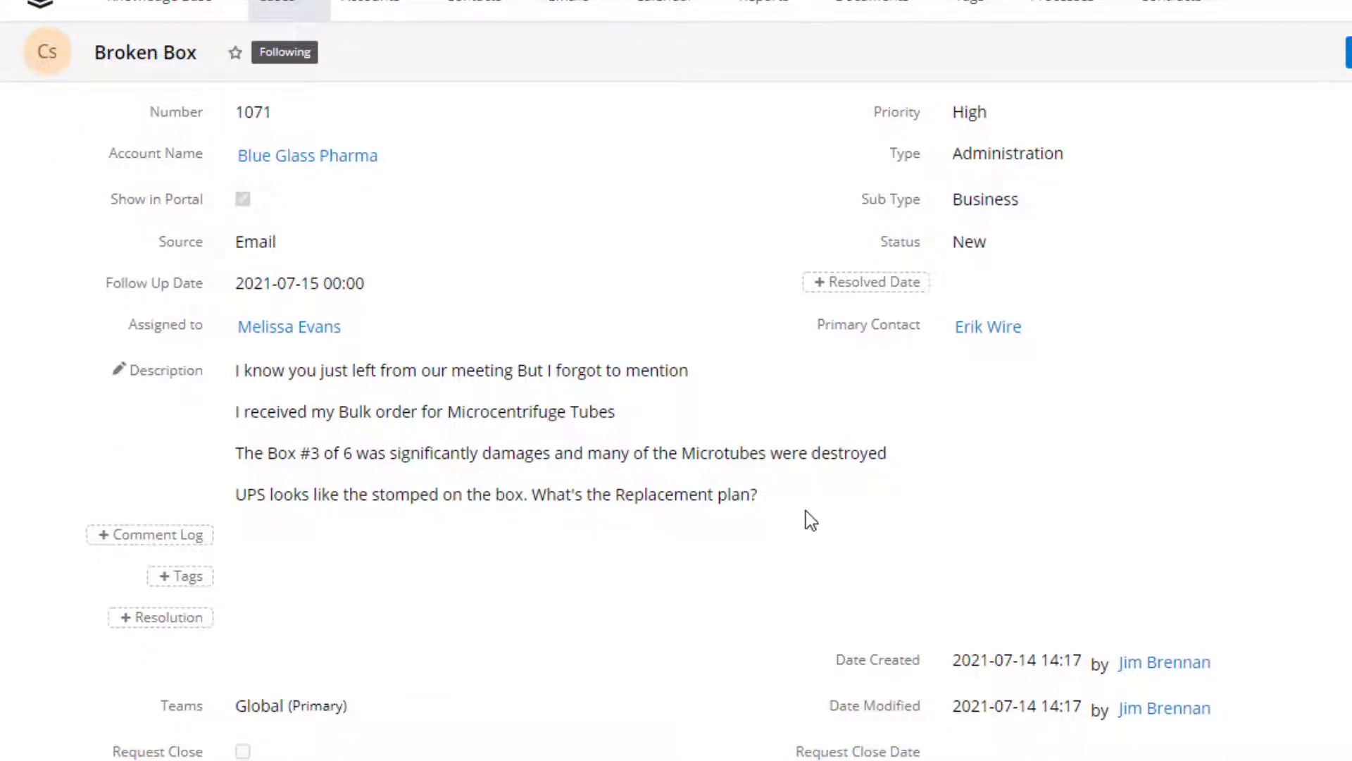
{"action": "scroll", "coordinate": [318, 733], "scroll_direction": "down", "scroll_amount": 5}
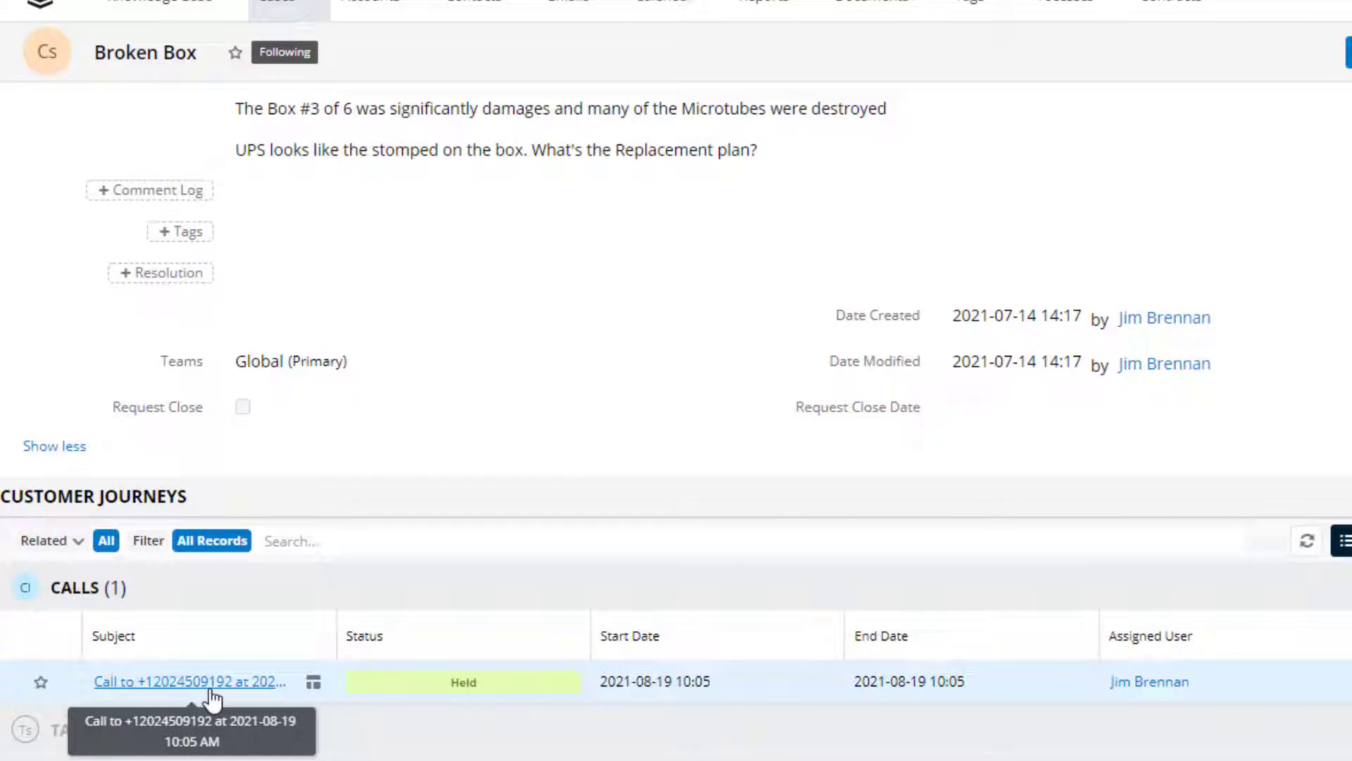
{"action": "left_click", "coordinate": [313, 681]}
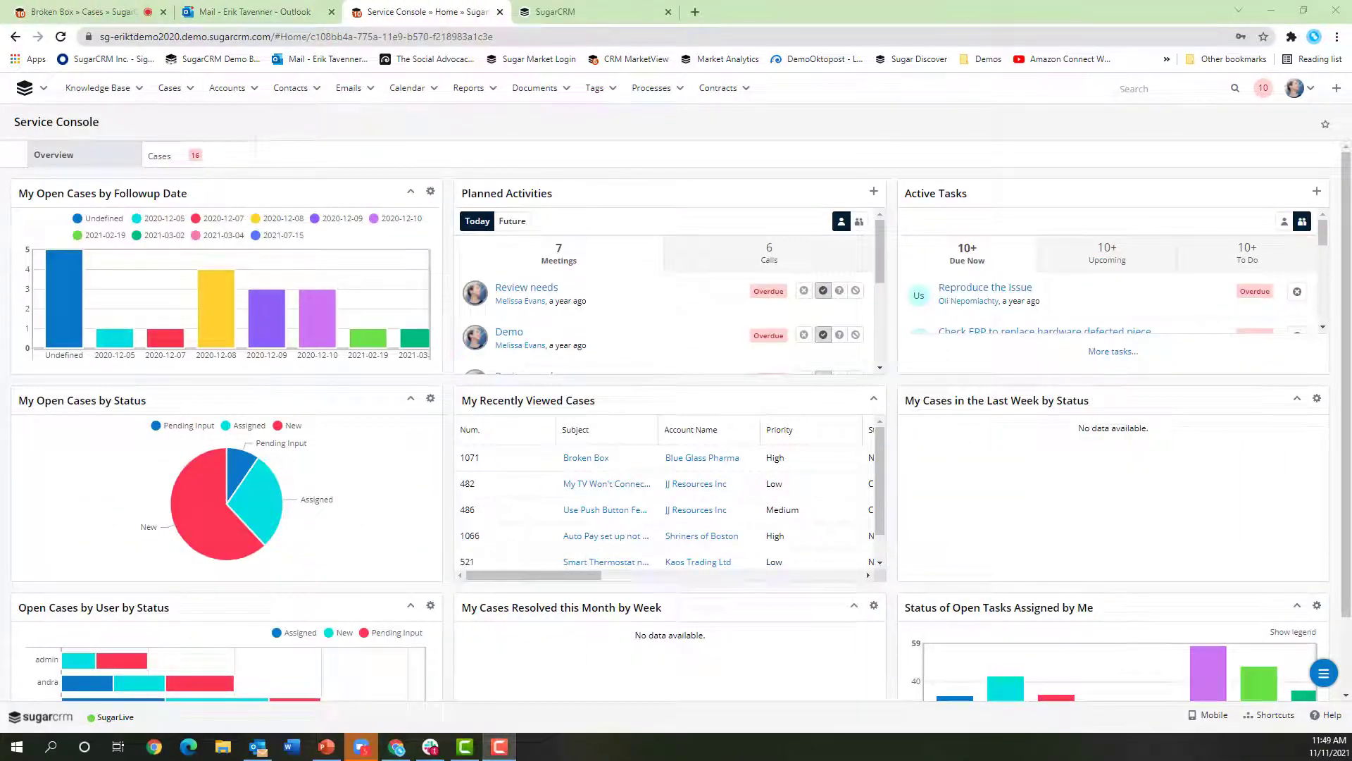
- List my cases and preview case 221 Trane AC 19 Fan Motor with its tasks and contacts
{"action": "left_click", "coordinate": [160, 156]}
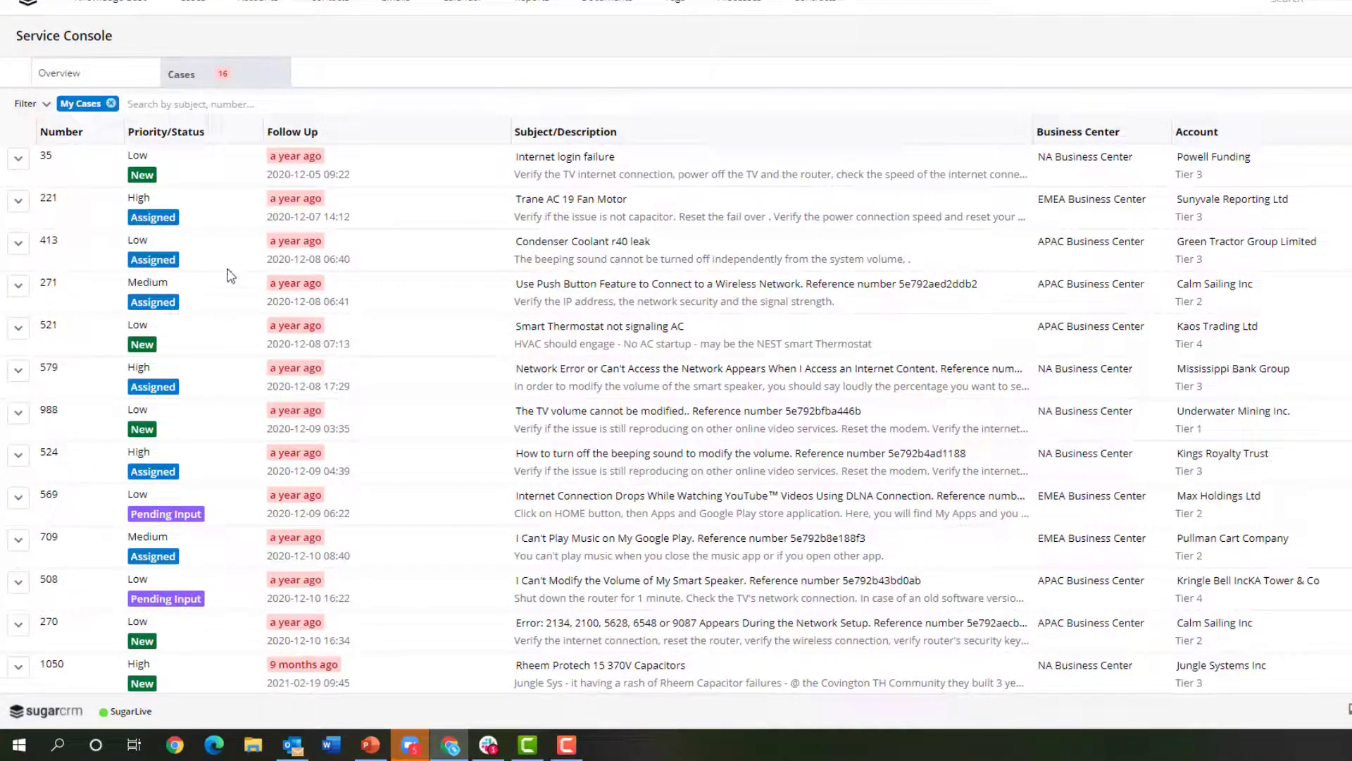
{"action": "left_click", "coordinate": [208, 219]}
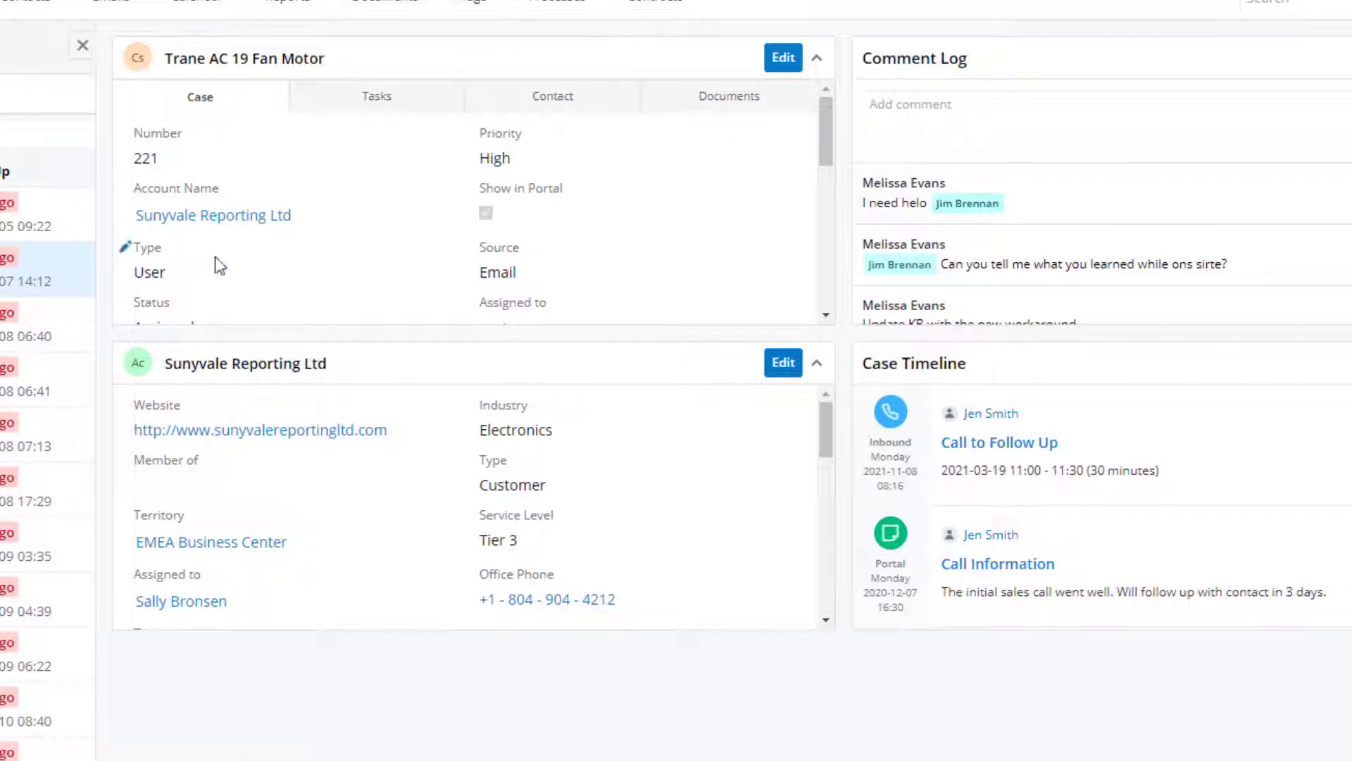
{"action": "left_click", "coordinate": [379, 98]}
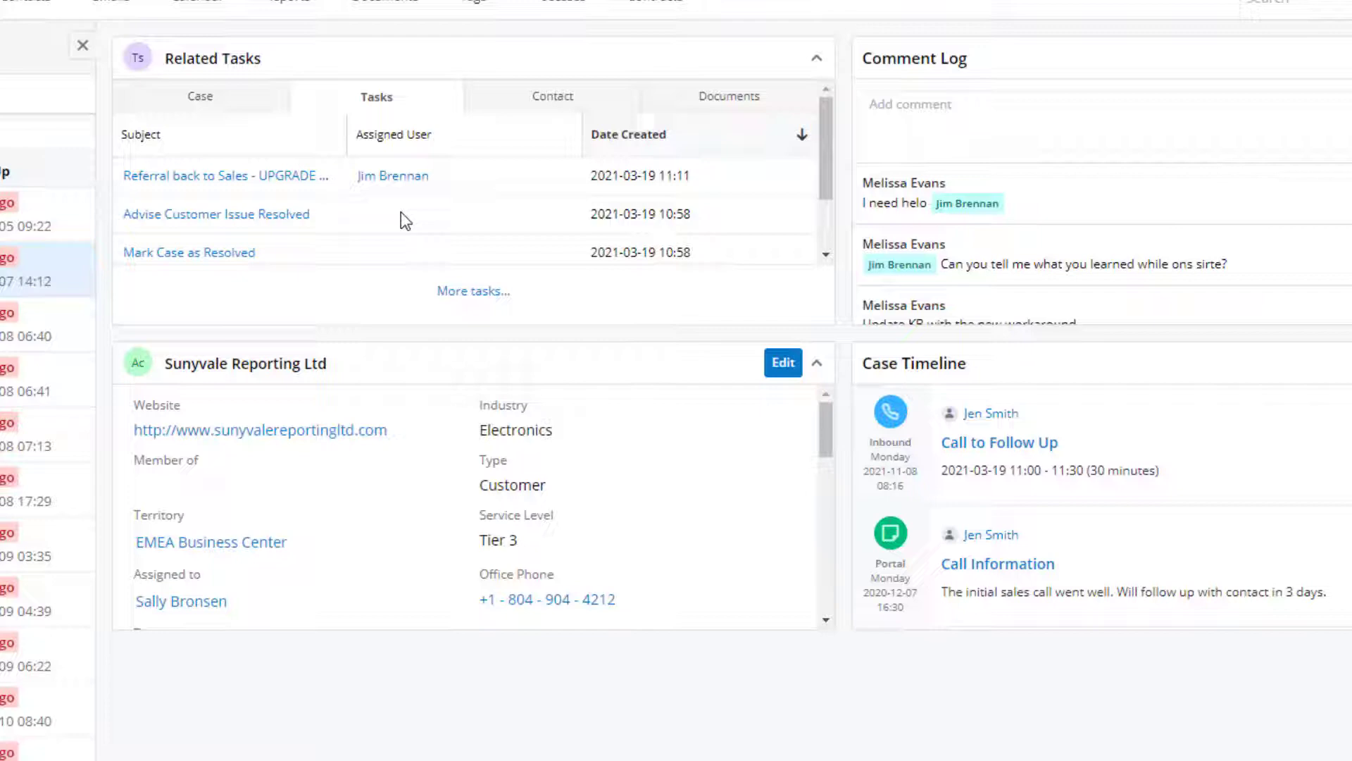
{"action": "left_click", "coordinate": [548, 104]}
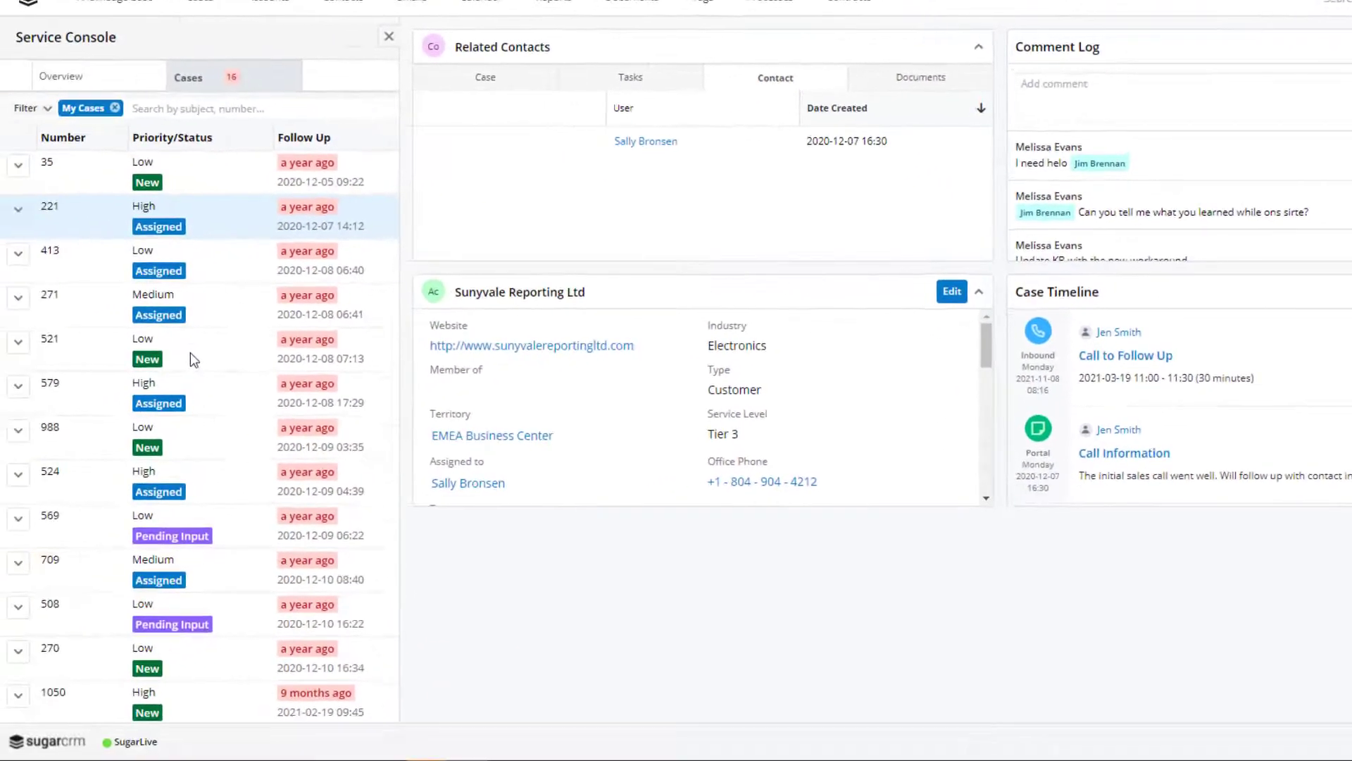
- Preview cases 569, 988 and 579, then open case 579's full record
{"action": "left_click", "coordinate": [256, 525]}
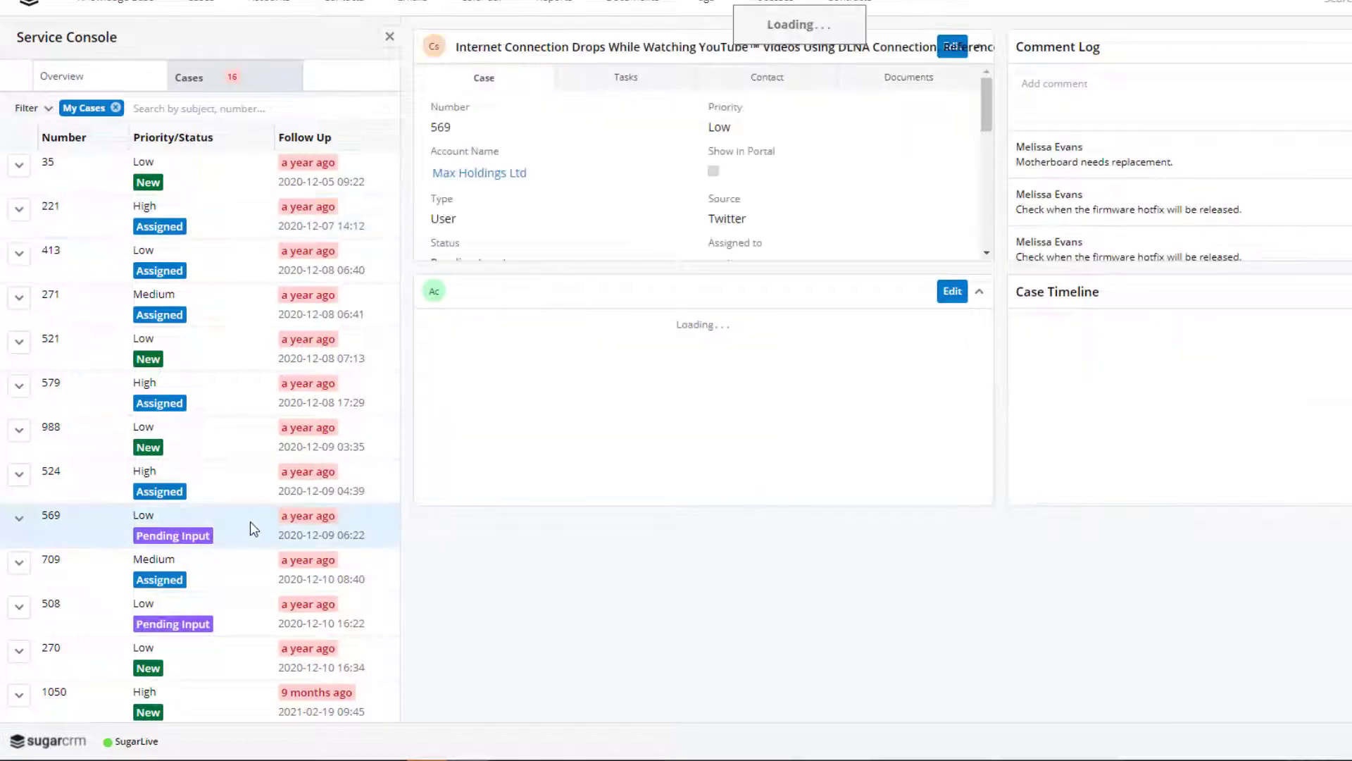
{"action": "left_click", "coordinate": [216, 443]}
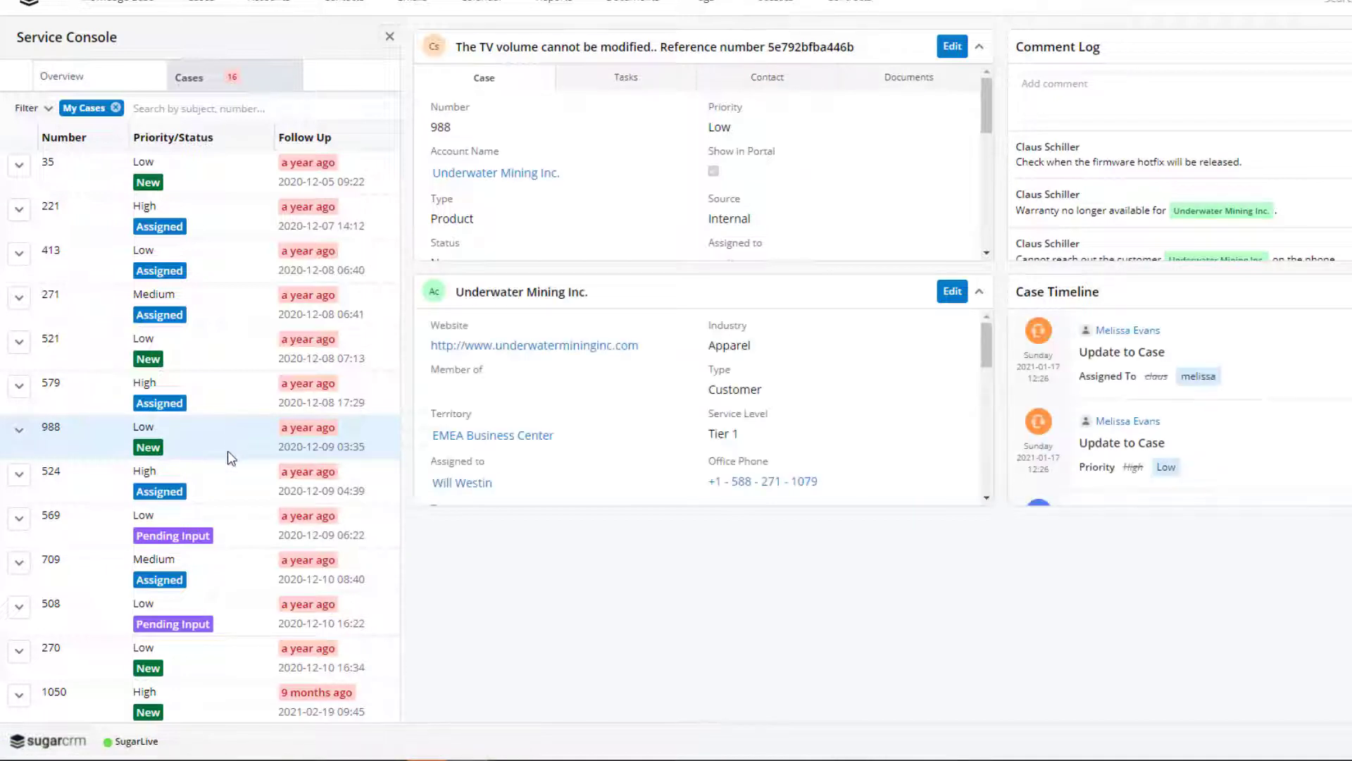
{"action": "left_click", "coordinate": [242, 404]}
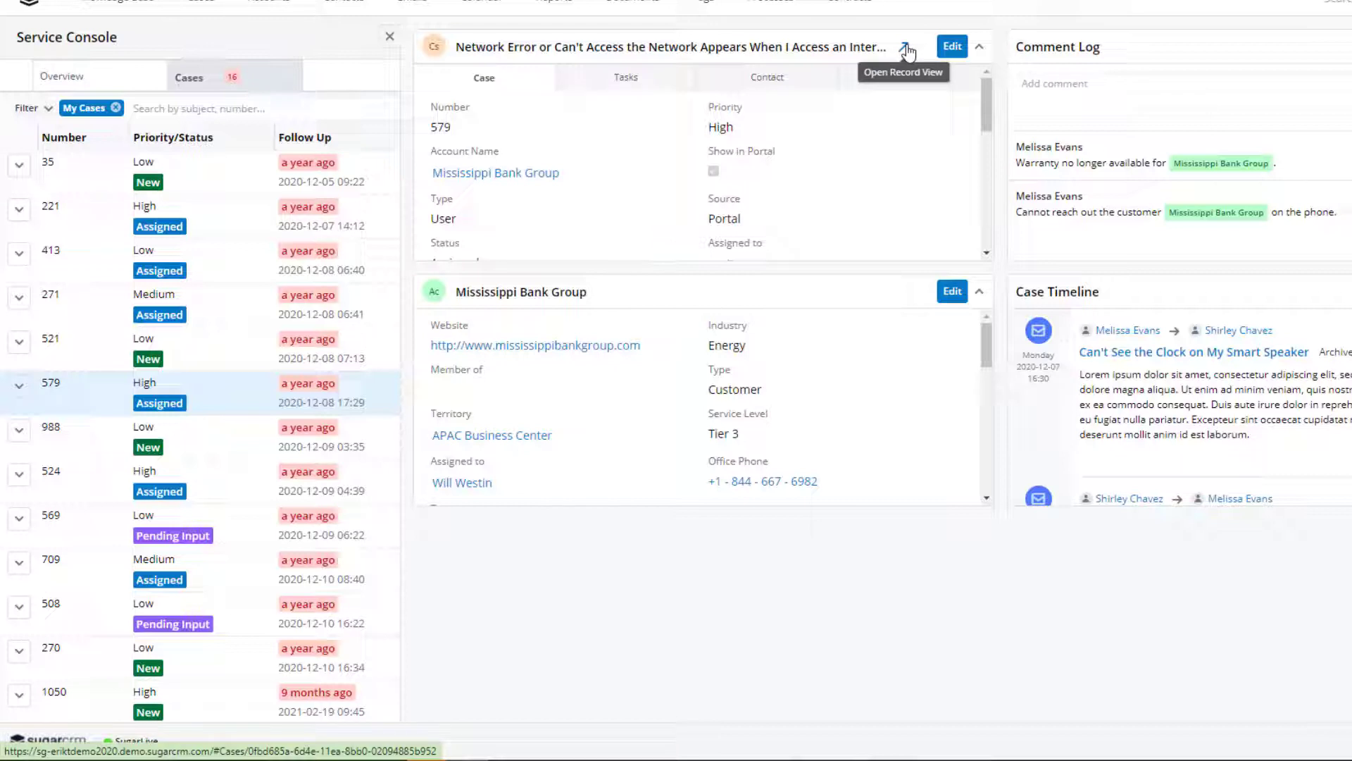
{"action": "left_click", "coordinate": [905, 48]}
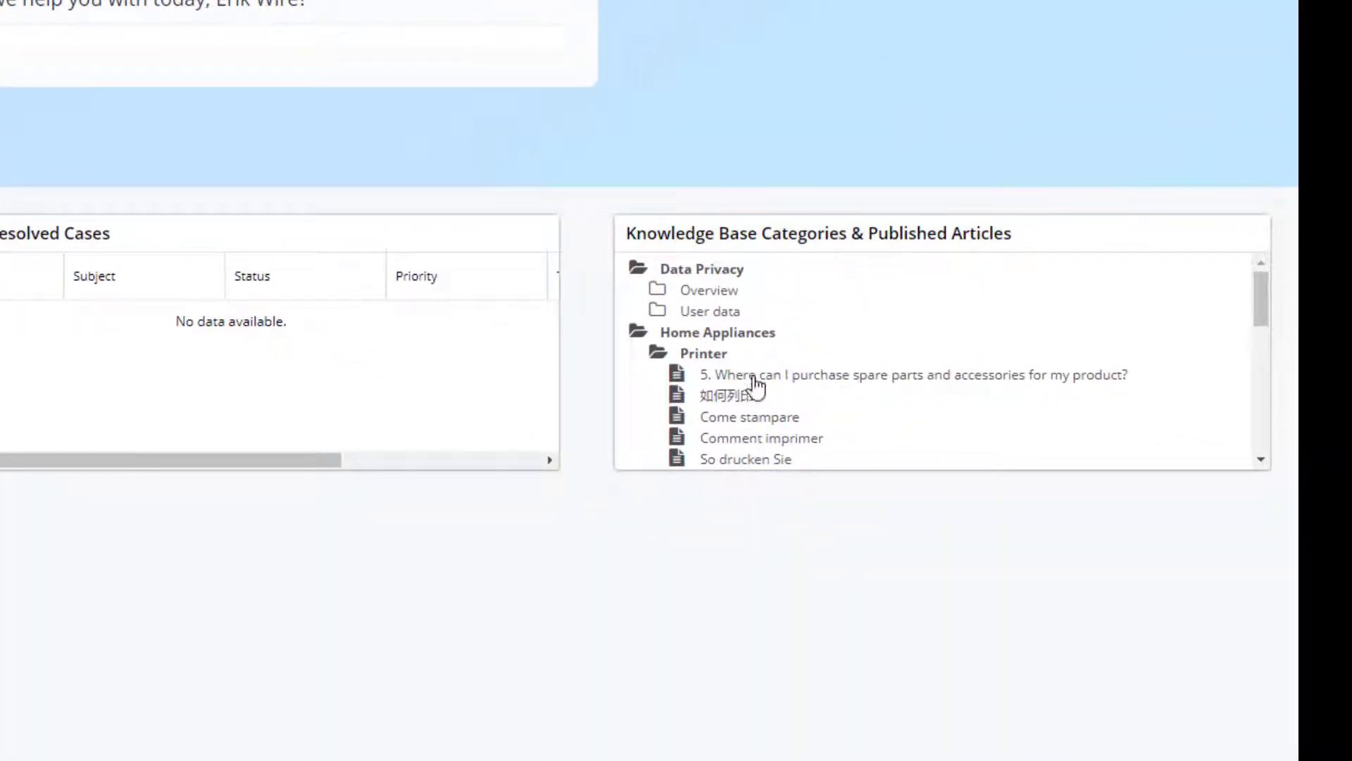
- On case 1071, add a 'Broken Stuff in the box' note attaching Damaged Box.jpg from the Desktop
{"action": "scroll", "coordinate": [757, 387], "scroll_direction": "down", "scroll_amount": 8}
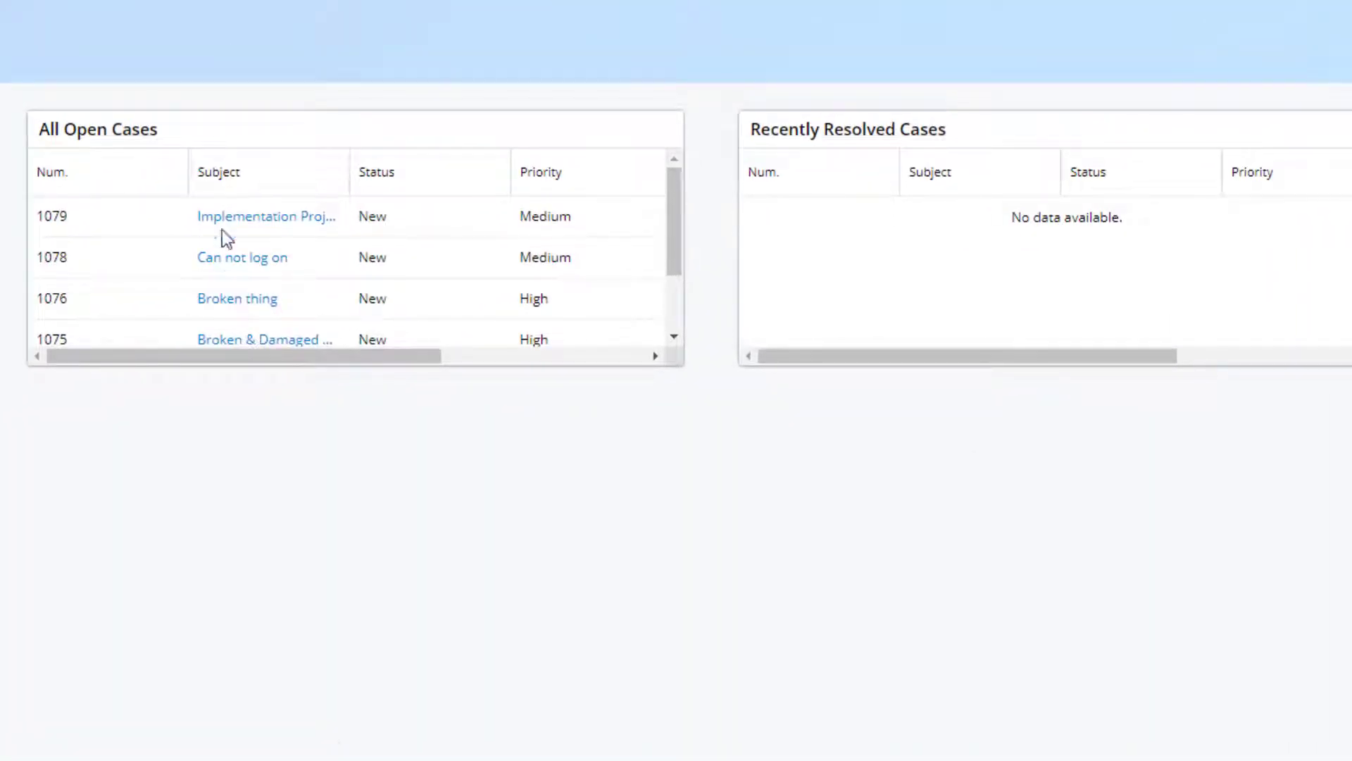
{"action": "scroll", "coordinate": [141, 208], "scroll_direction": "down", "scroll_amount": 2}
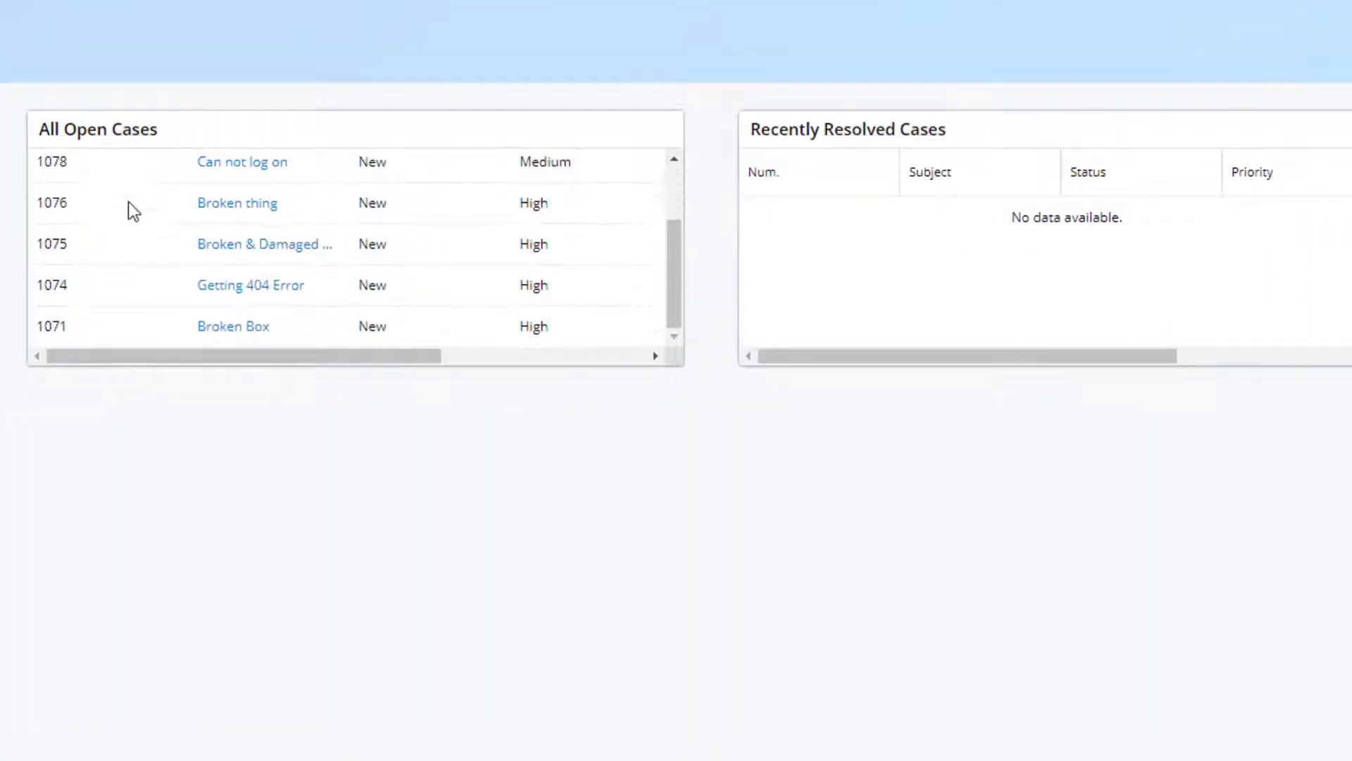
{"action": "left_click", "coordinate": [233, 326]}
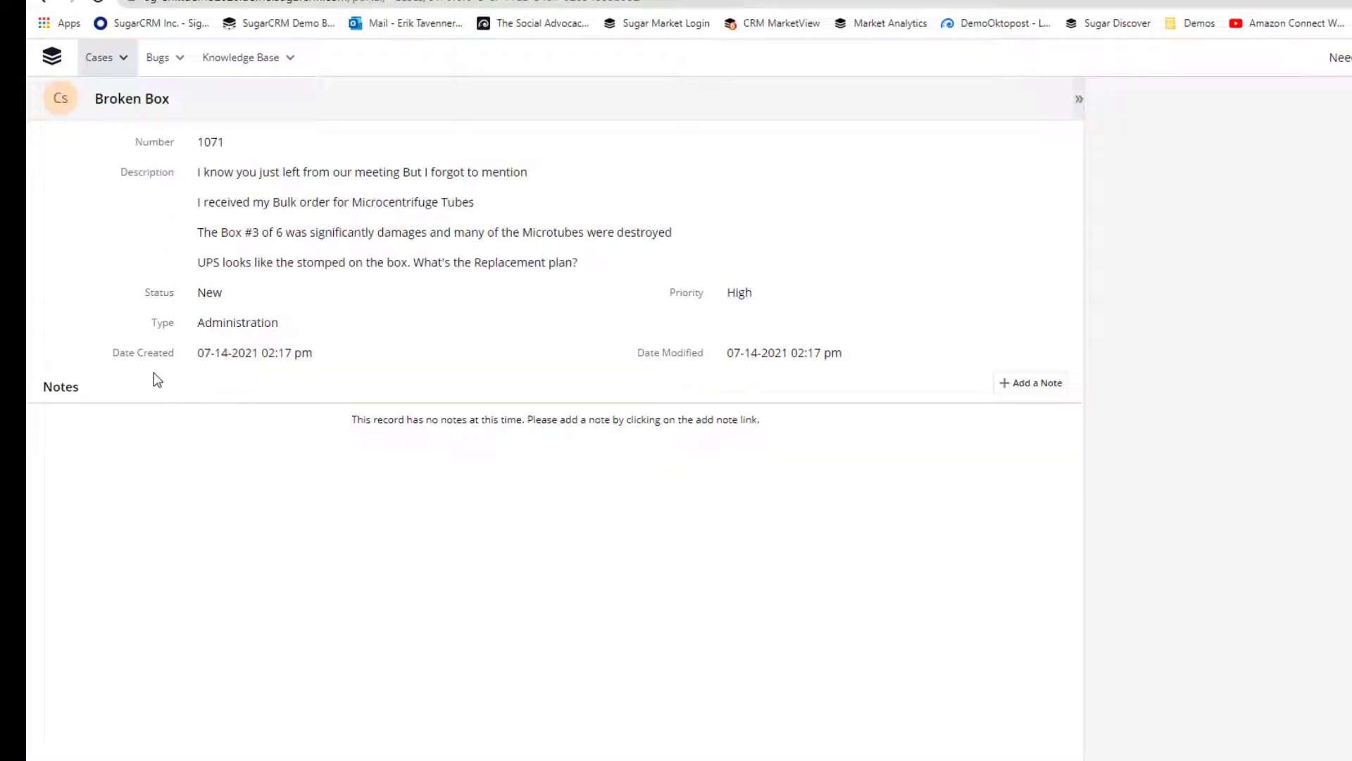
{"action": "left_click", "coordinate": [1029, 386]}
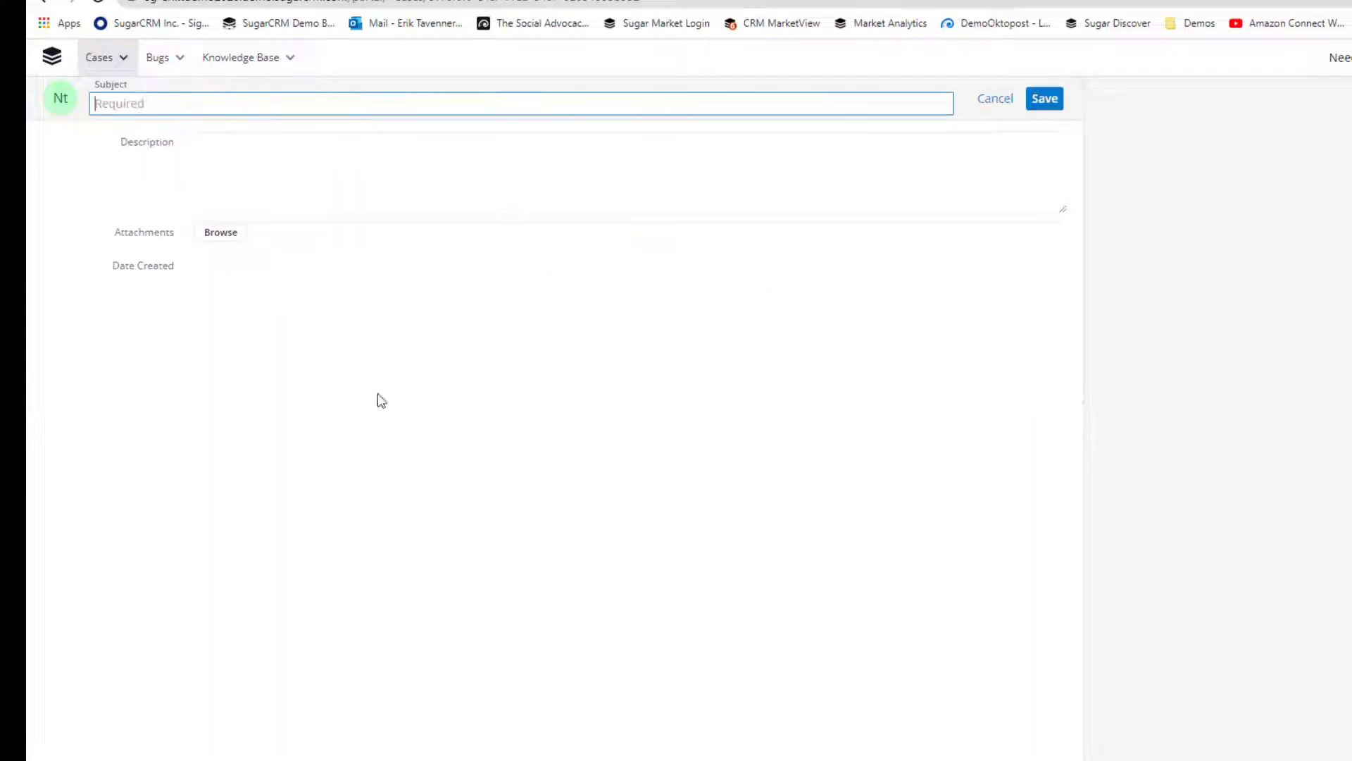
{"action": "left_click", "coordinate": [130, 106]}
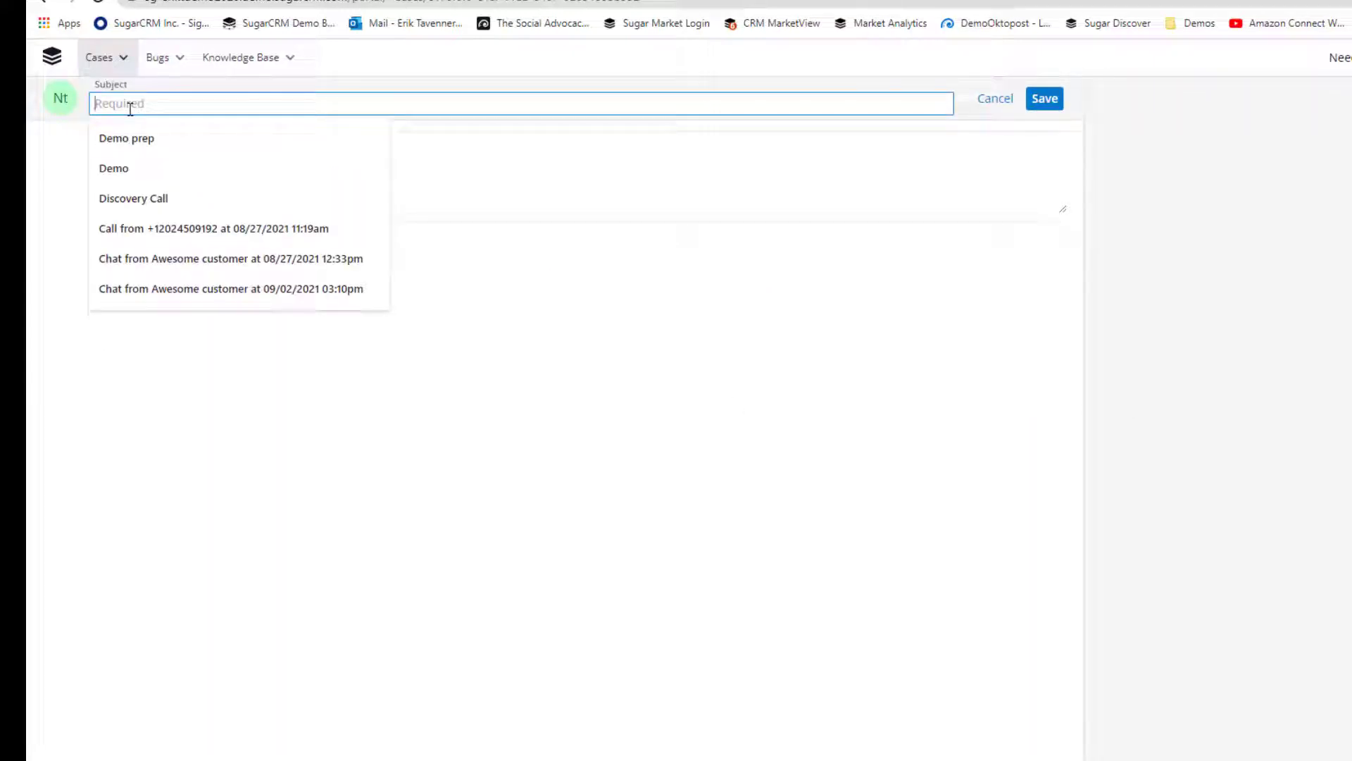
{"action": "type", "text": "Bro"}
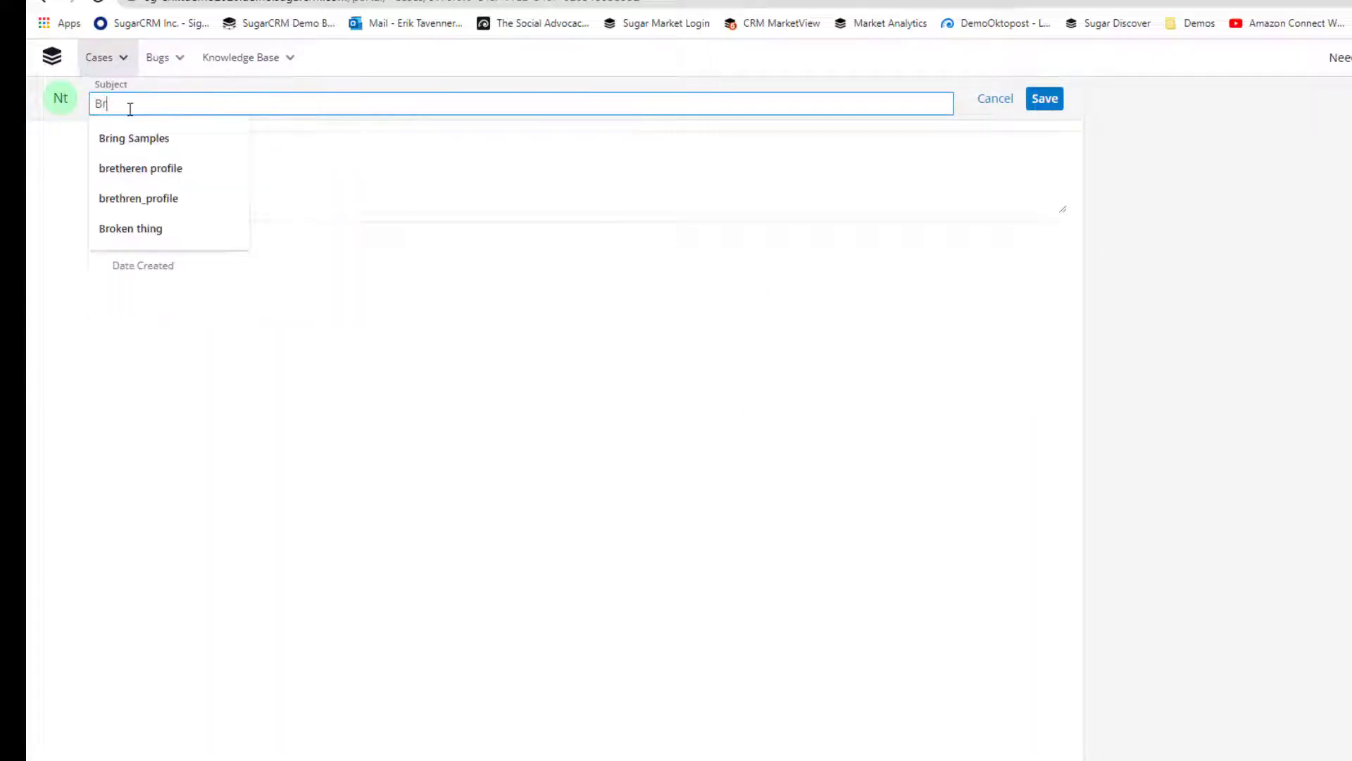
{"action": "type", "text": "ken s"}
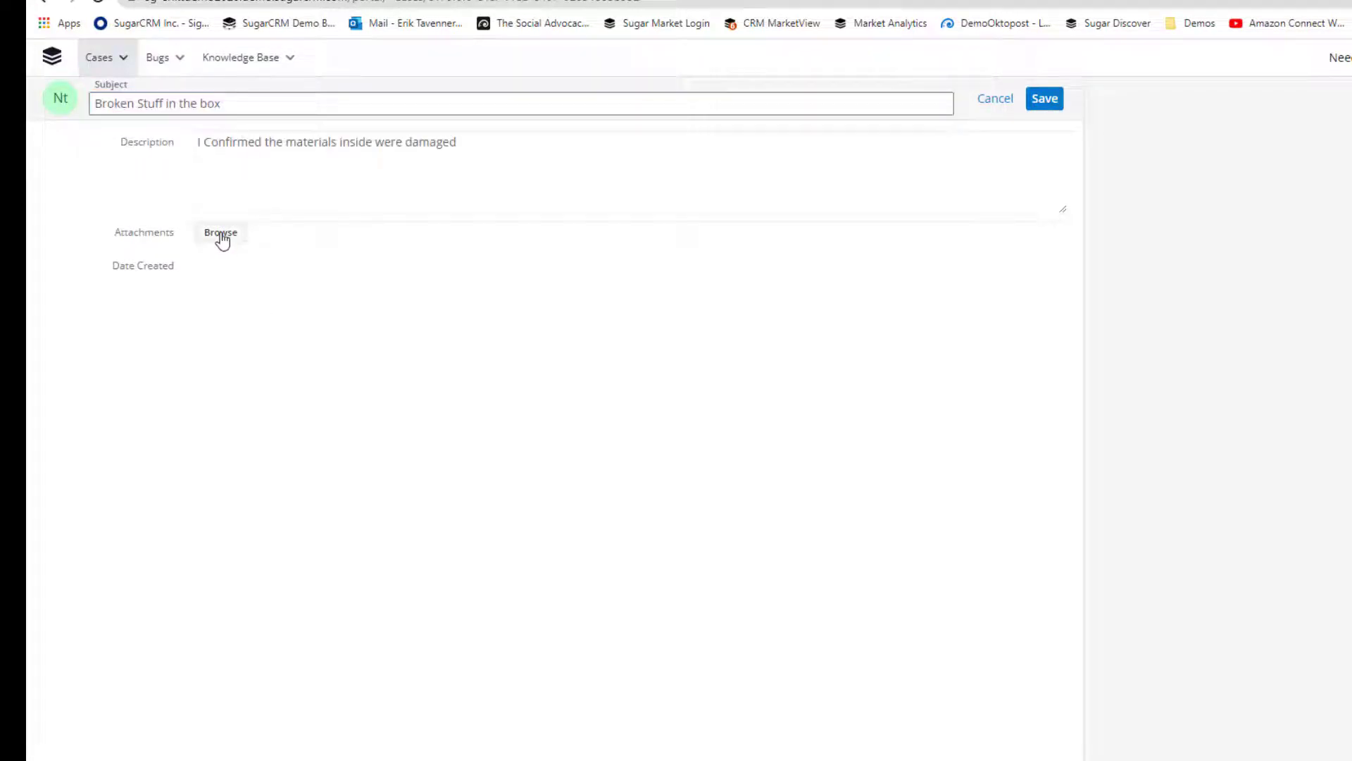
{"action": "left_click", "coordinate": [219, 235]}
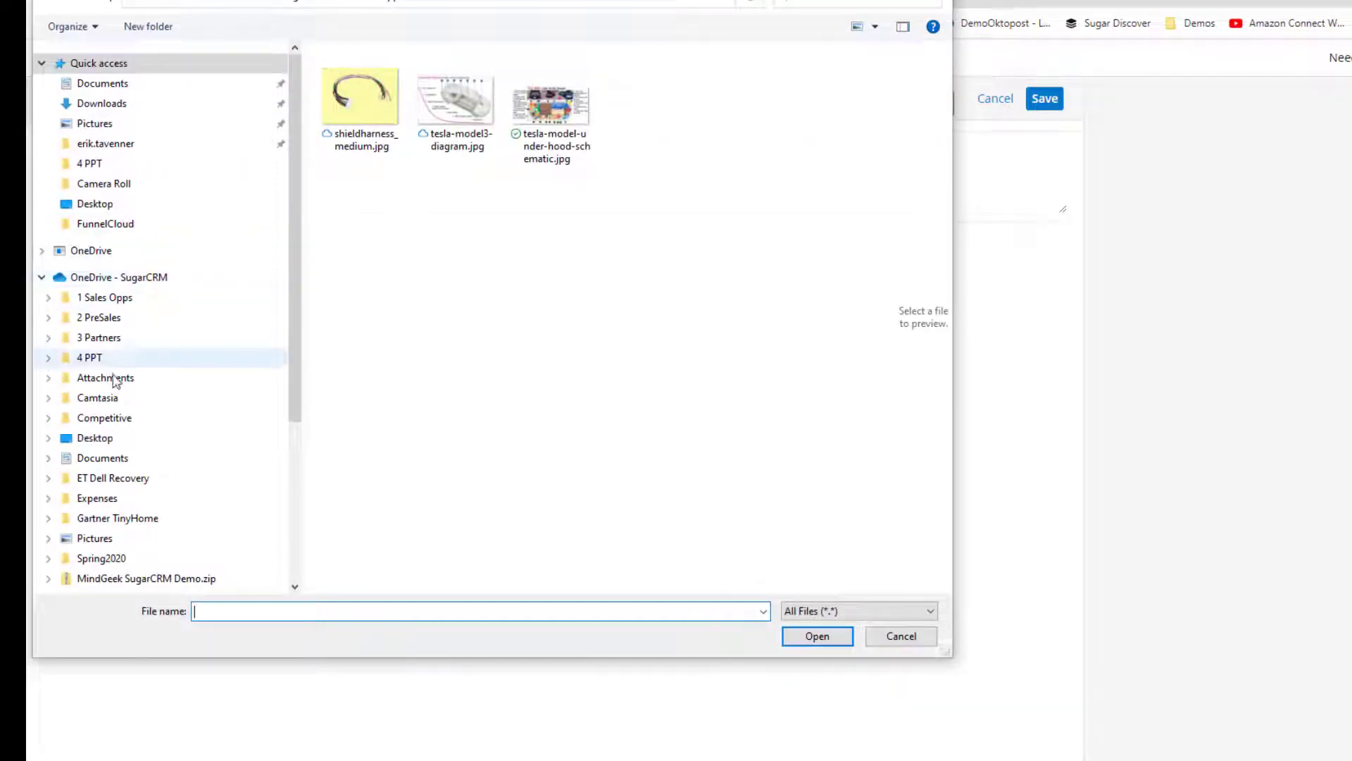
{"action": "left_click", "coordinate": [100, 442]}
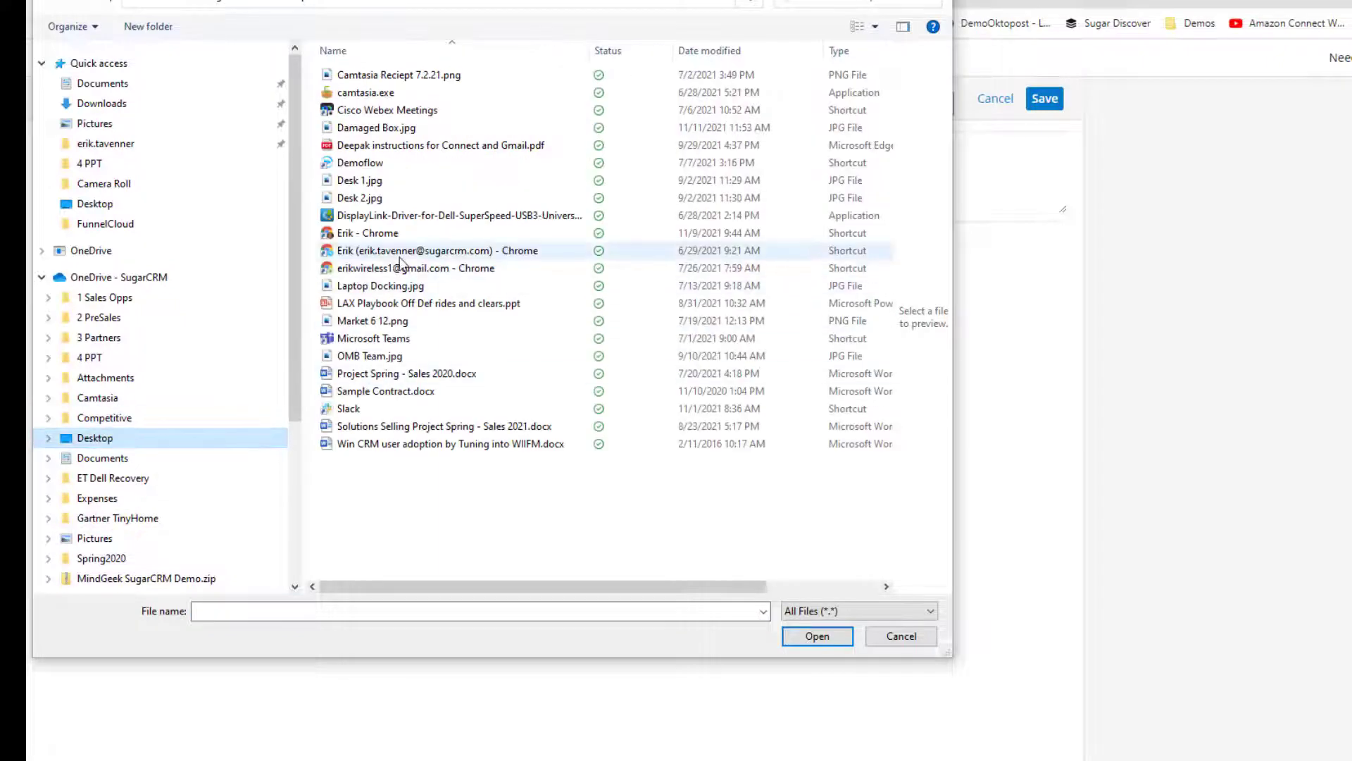
{"action": "left_click", "coordinate": [396, 131]}
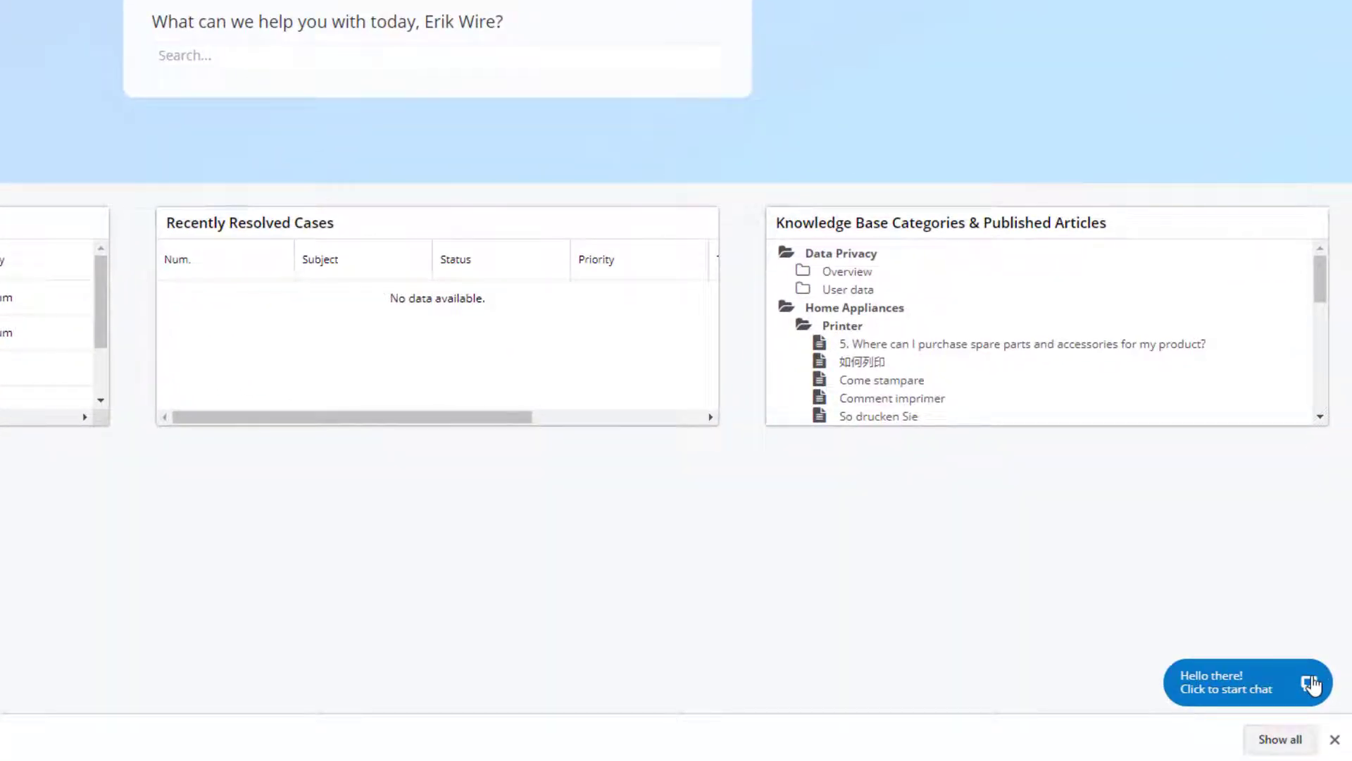
- Start a chat from the portal and accept it in SugarLive as the agent
{"action": "left_click", "coordinate": [1310, 682]}
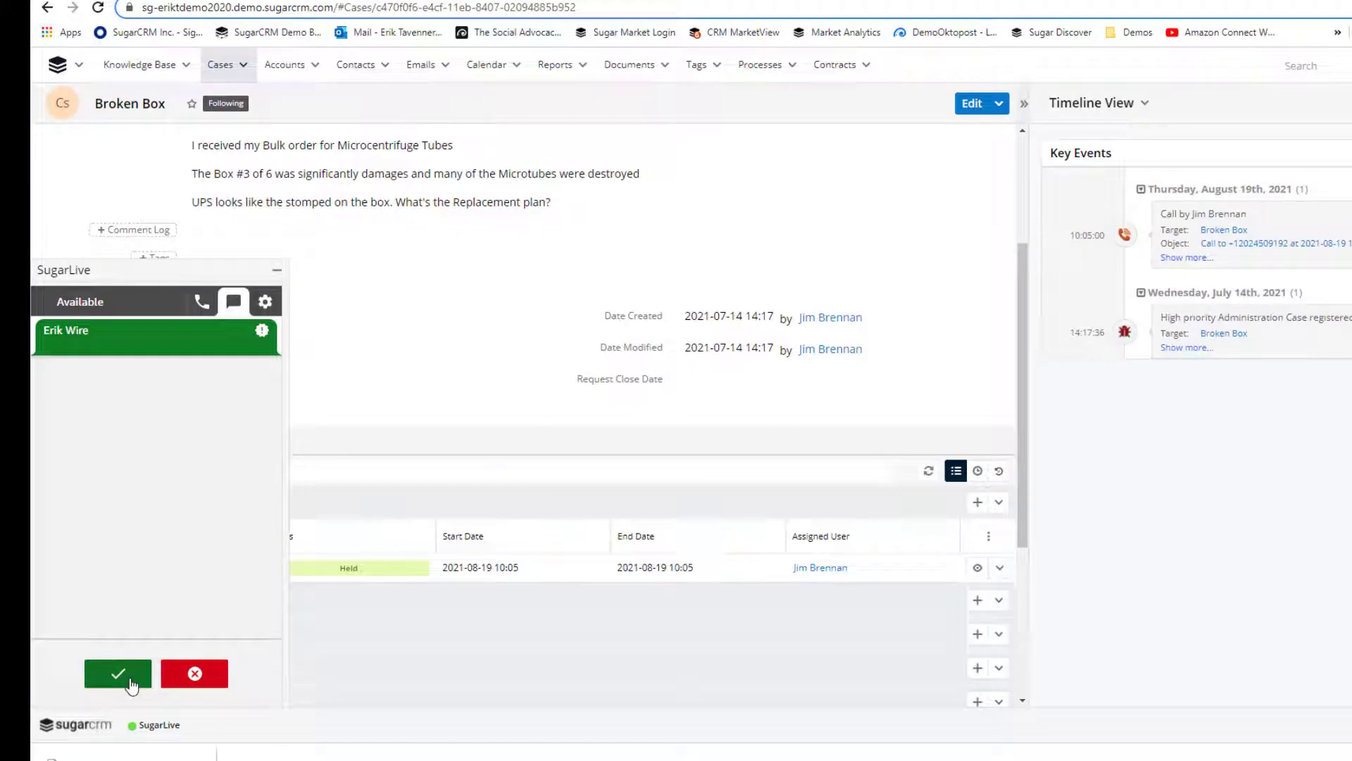
{"action": "left_click", "coordinate": [118, 674]}
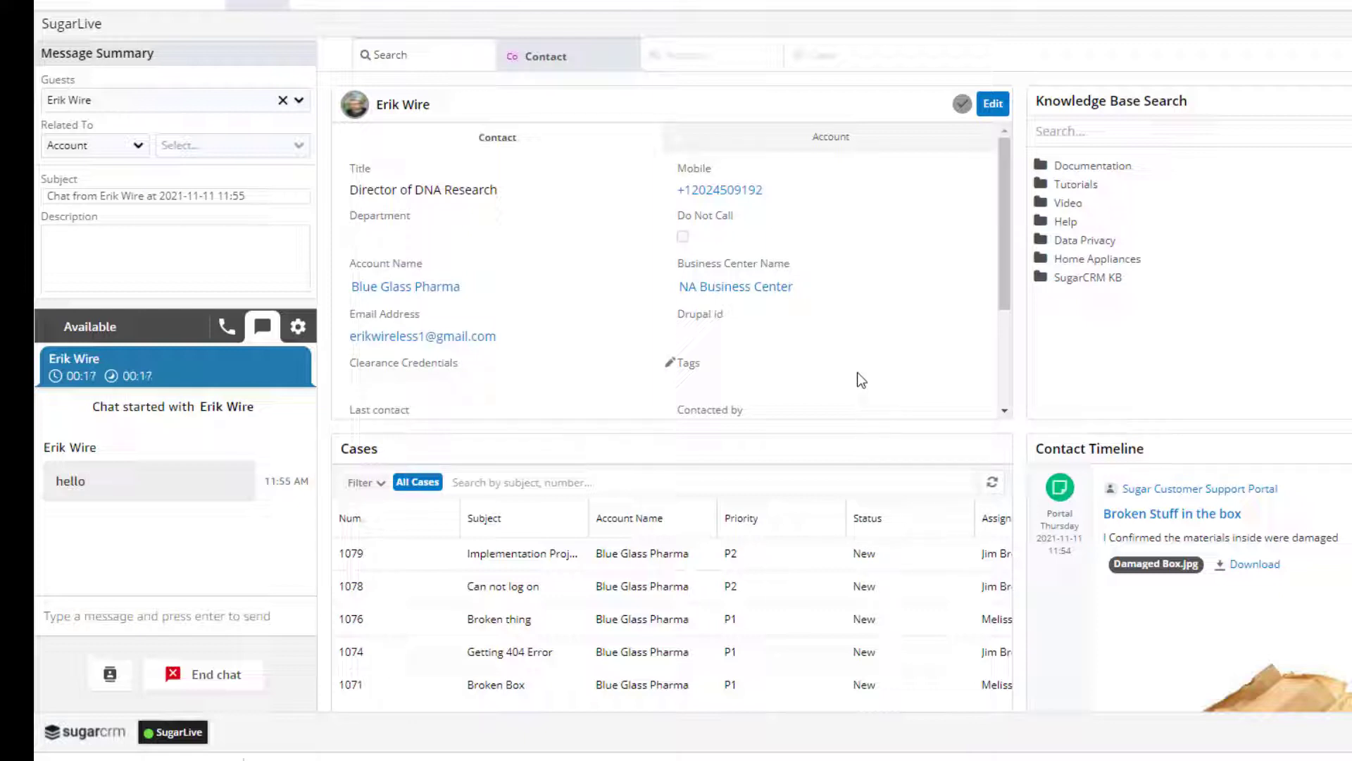
{"action": "left_click", "coordinate": [76, 624]}
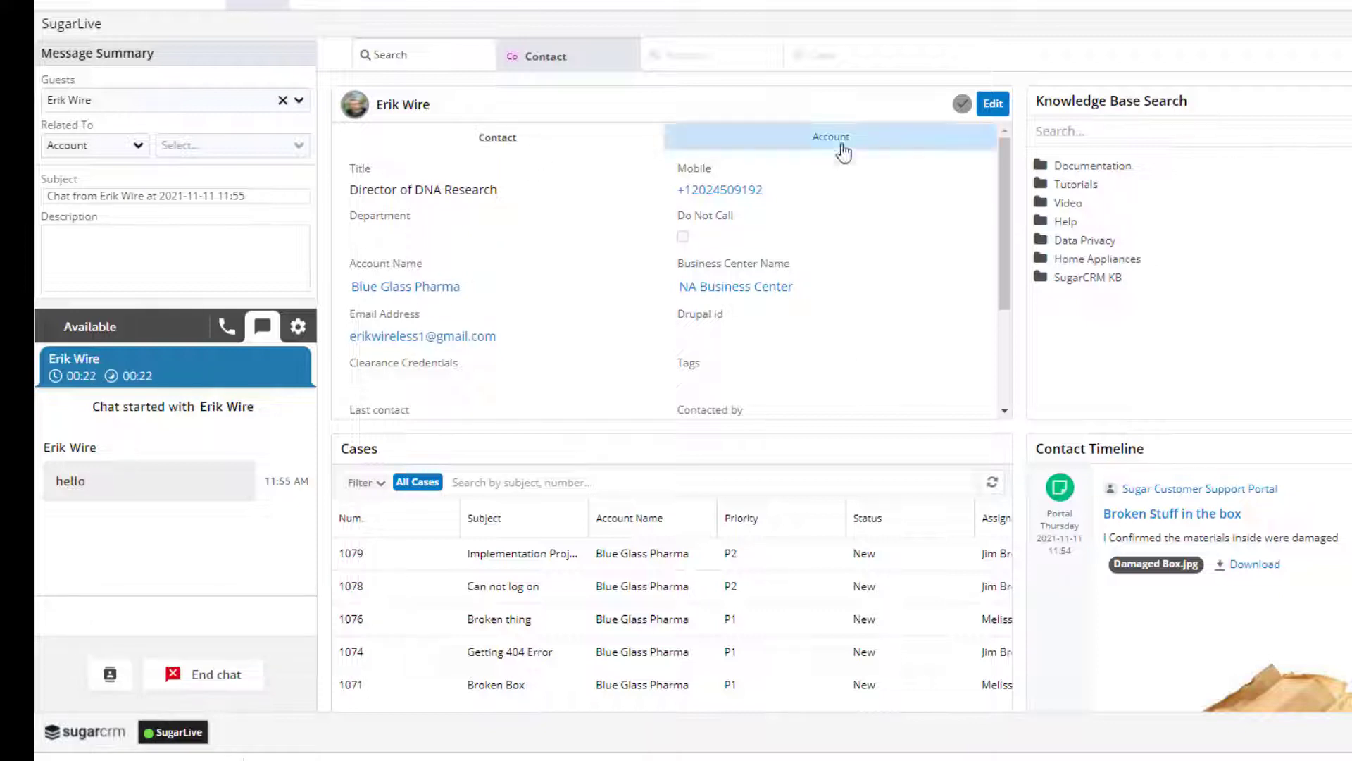
- Review the customer's contact details, cases list and timeline showing the damaged-box photo note
{"action": "scroll", "coordinate": [360, 624], "scroll_direction": "down", "scroll_amount": 1}
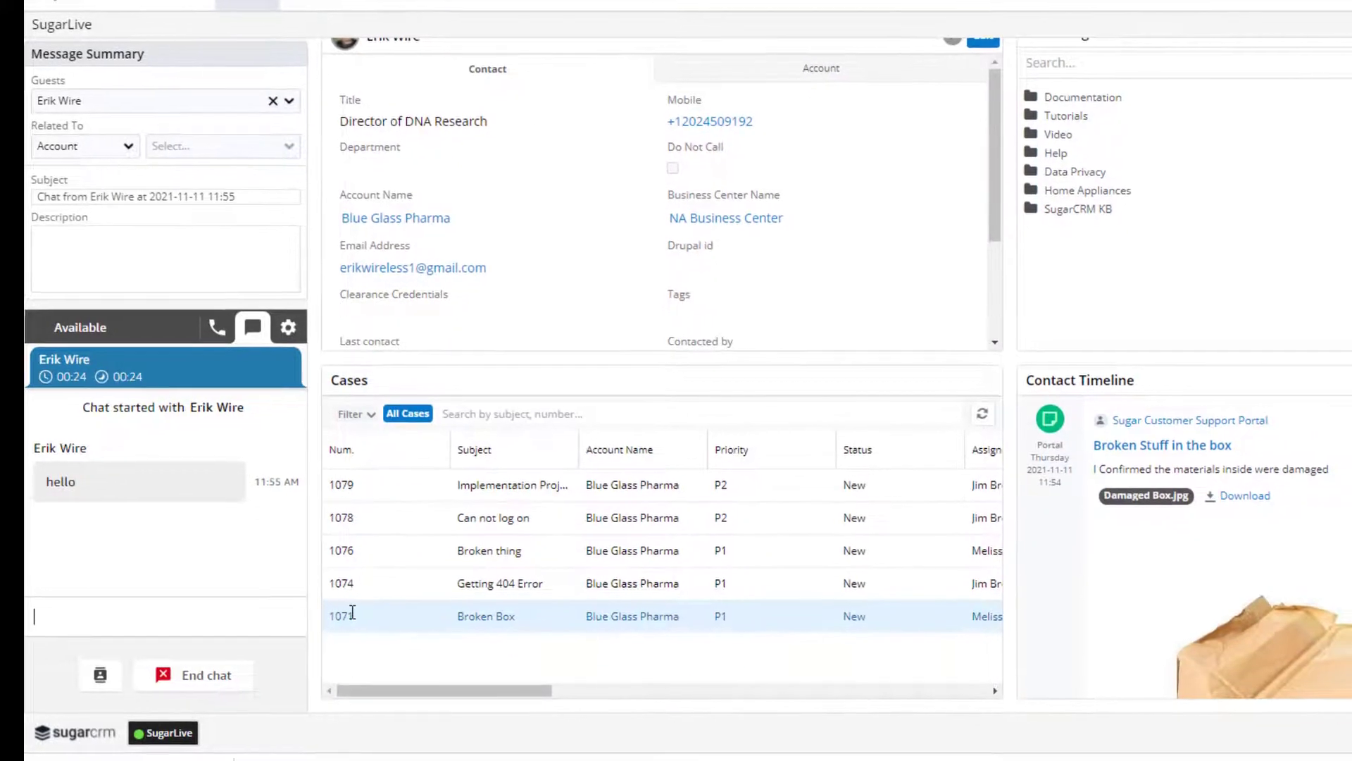
{"action": "scroll", "coordinate": [1064, 465], "scroll_direction": "down", "scroll_amount": 4}
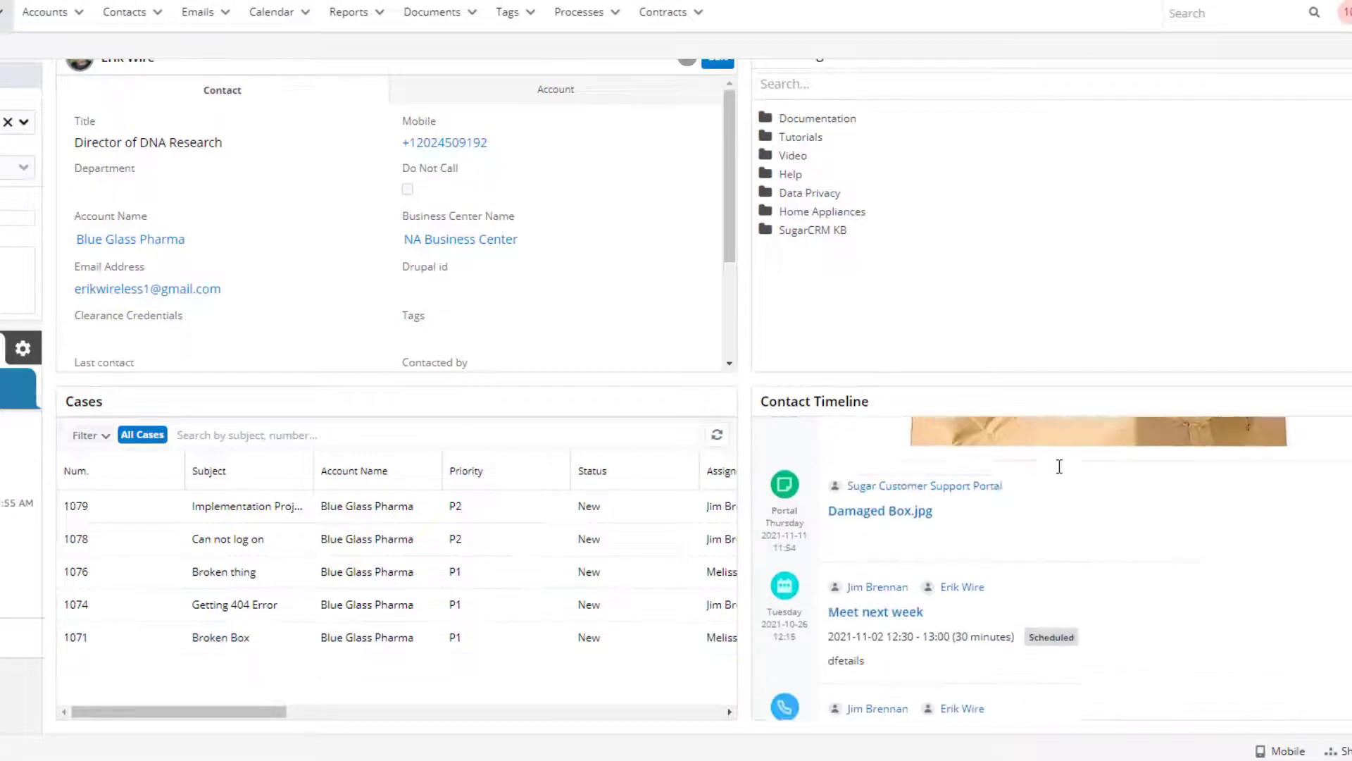
{"action": "scroll", "coordinate": [1049, 493], "scroll_direction": "up", "scroll_amount": 3}
{"action": "scroll", "coordinate": [915, 549], "scroll_direction": "up", "scroll_amount": 1}
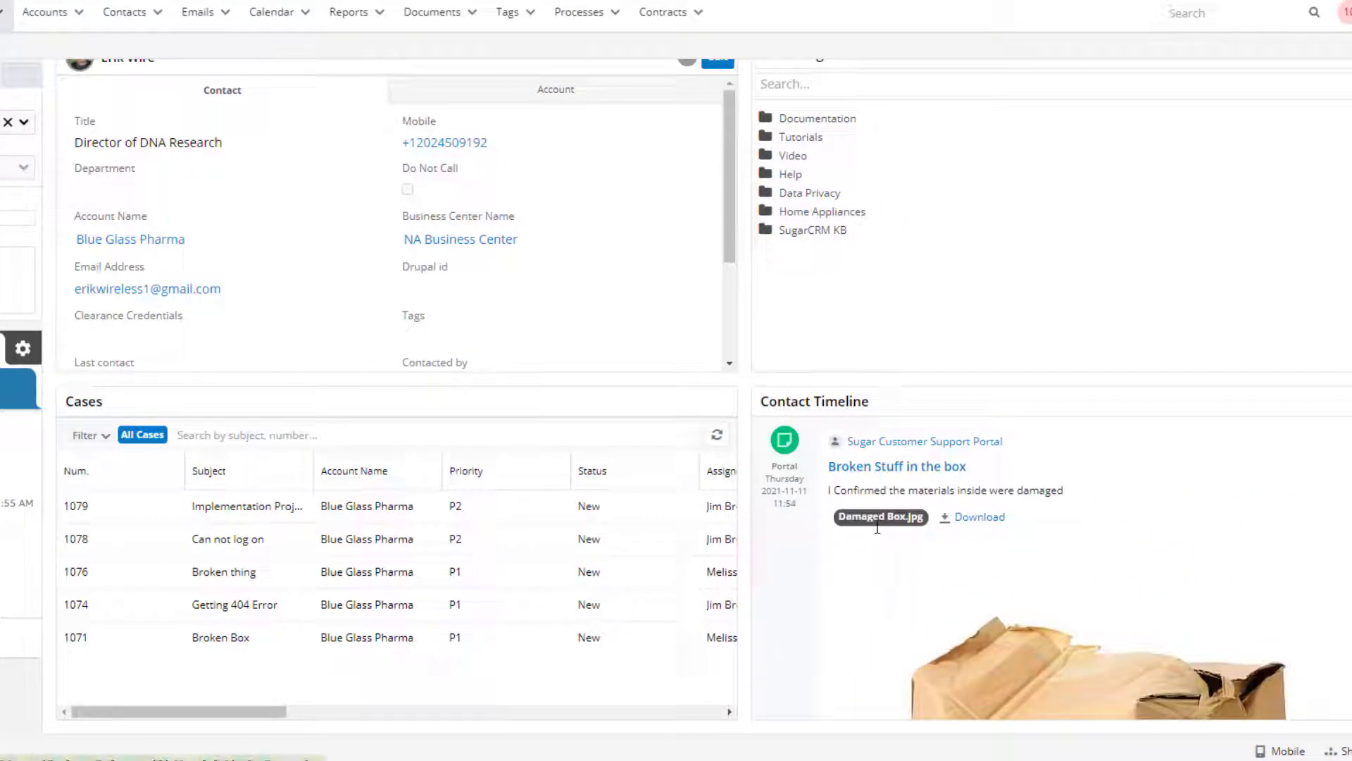
{"action": "scroll", "coordinate": [1060, 556], "scroll_direction": "down", "scroll_amount": 3}
{"action": "scroll", "coordinate": [1067, 546], "scroll_direction": "up", "scroll_amount": 2}
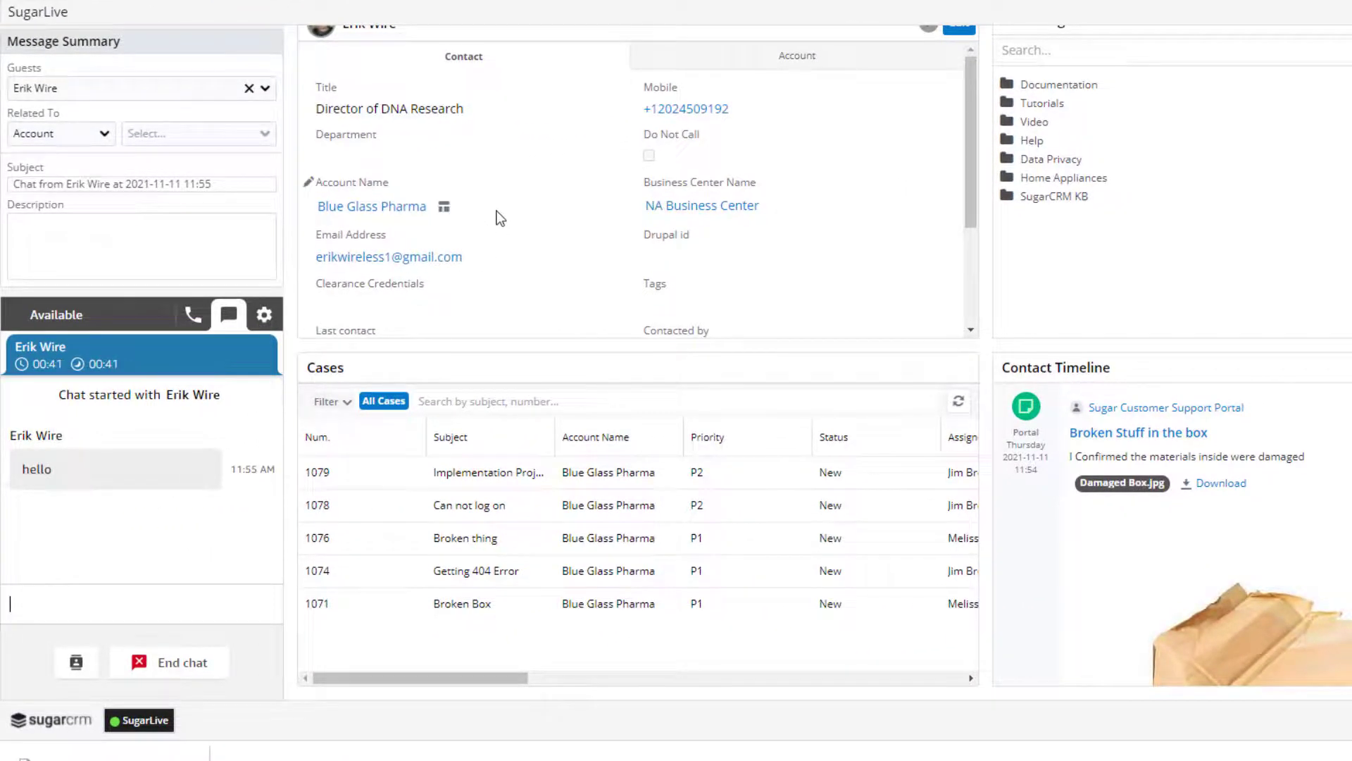
{"action": "scroll", "coordinate": [498, 211], "scroll_direction": "up", "scroll_amount": 2}
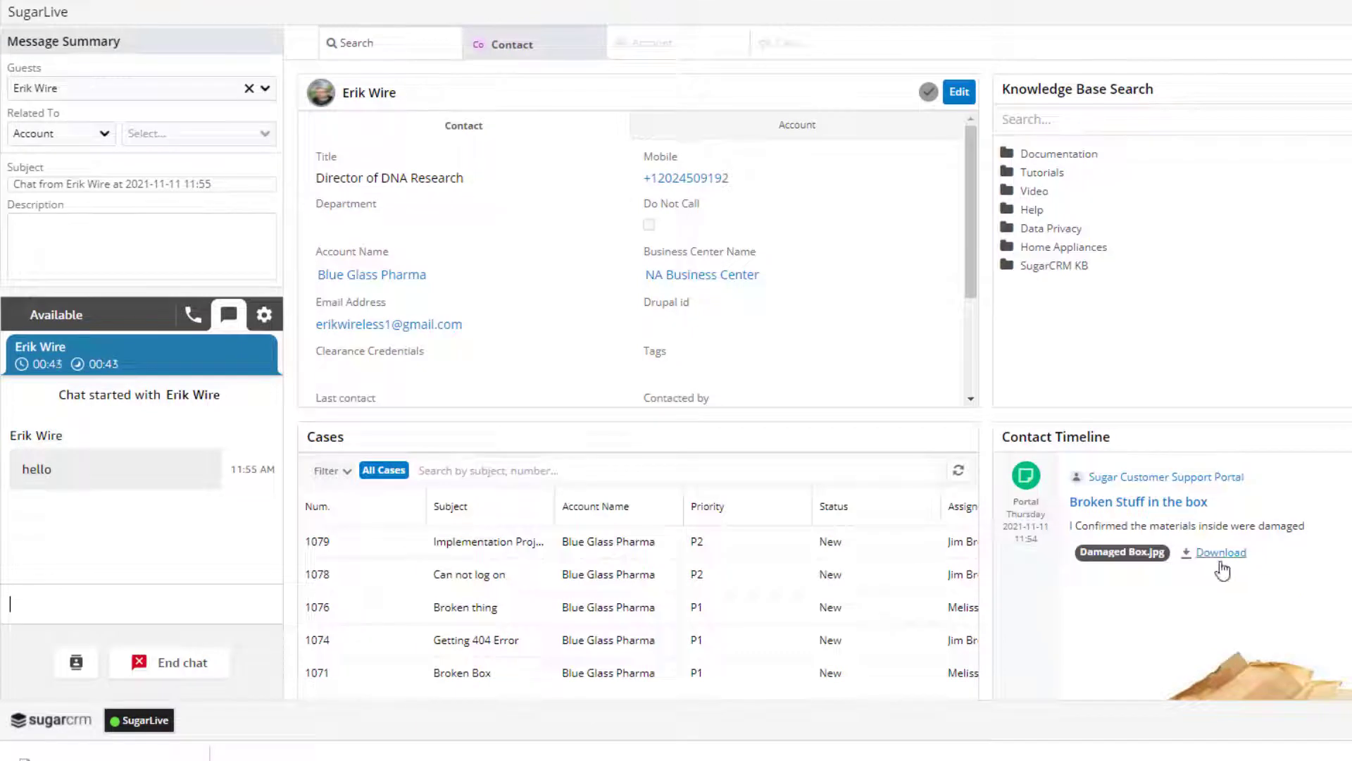
{"action": "scroll", "coordinate": [1276, 585], "scroll_direction": "down", "scroll_amount": 3}
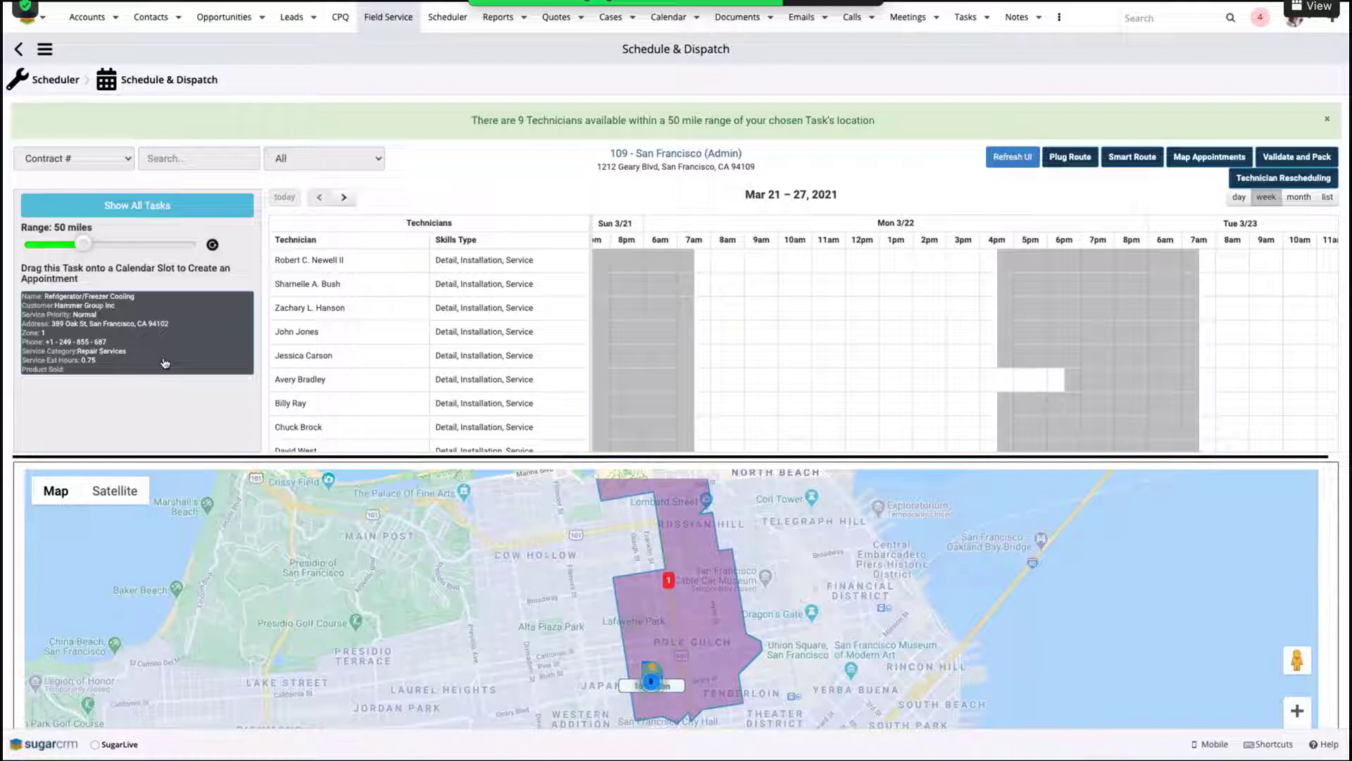
- Drag the Refrigerator/Freezer Cooling task onto a technician's 10am slot on March 22
{"action": "left_click_drag", "start_coordinate": [164, 363], "coordinate": [817, 391]}
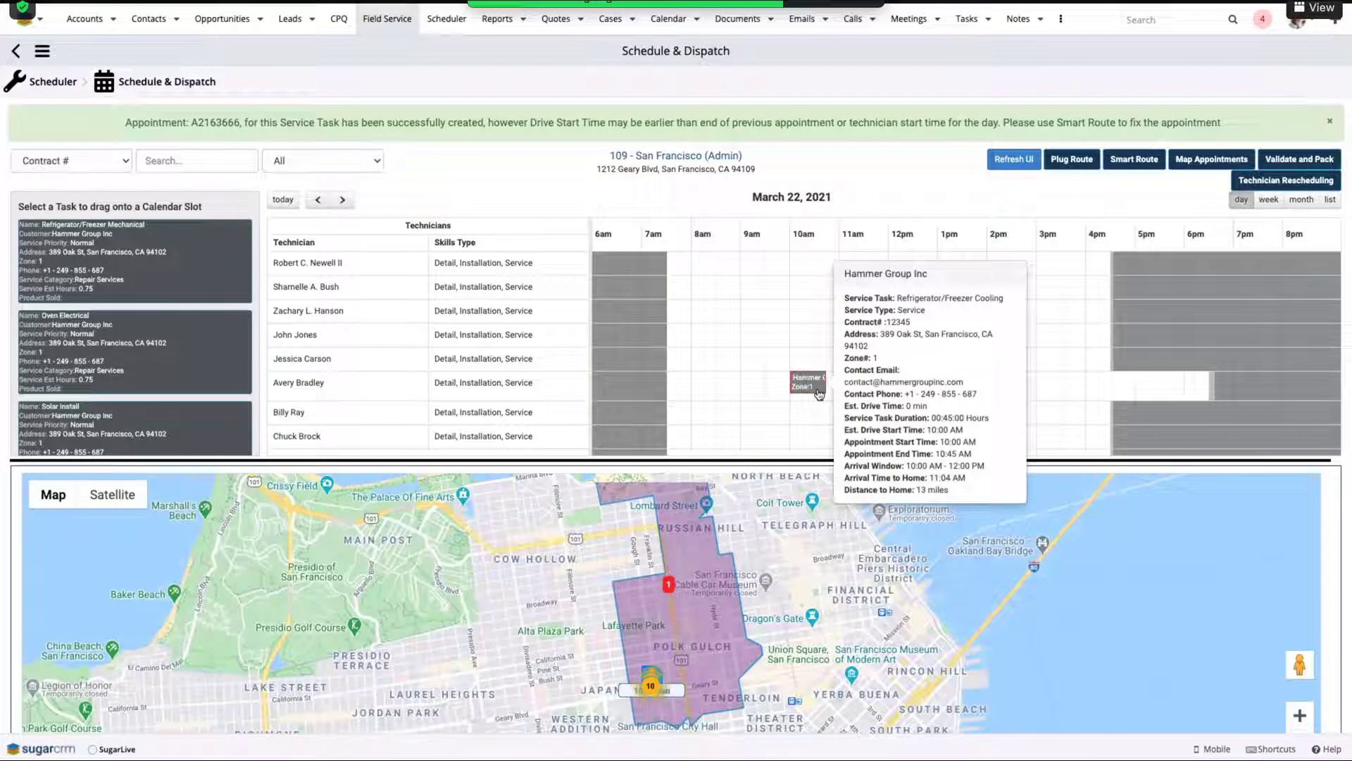